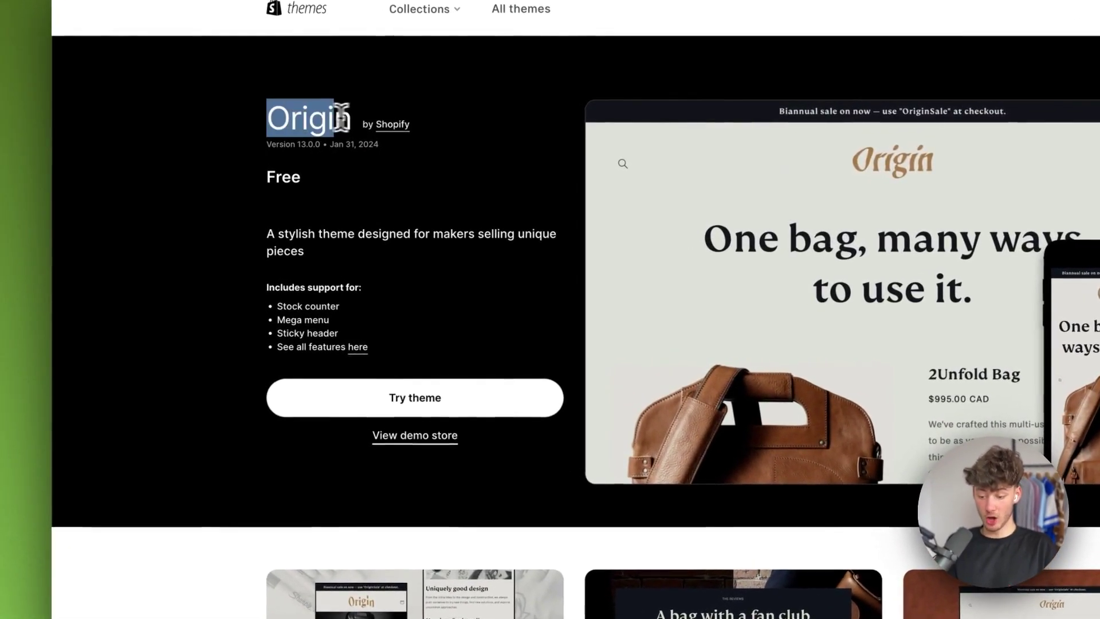
Preview the Origin demo store, scroll through it, then return to the Origin theme page
{"action": "left_click", "coordinate": [334, 228]}
{"action": "scroll", "coordinate": [415, 378], "scroll_direction": "down", "scroll_amount": 3}
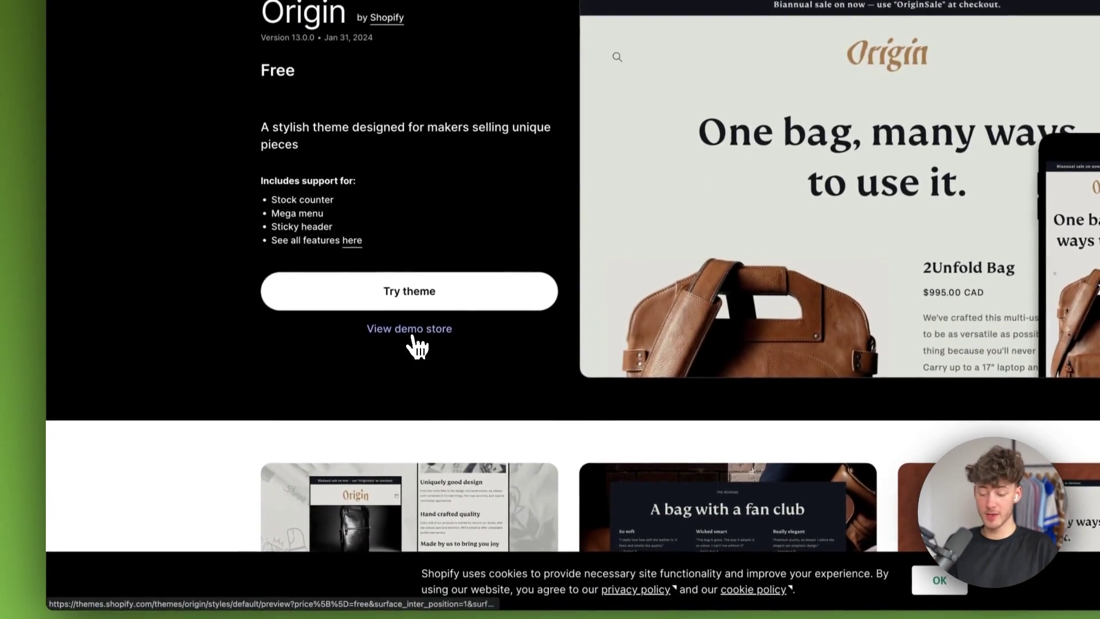
{"action": "left_click", "coordinate": [413, 333]}
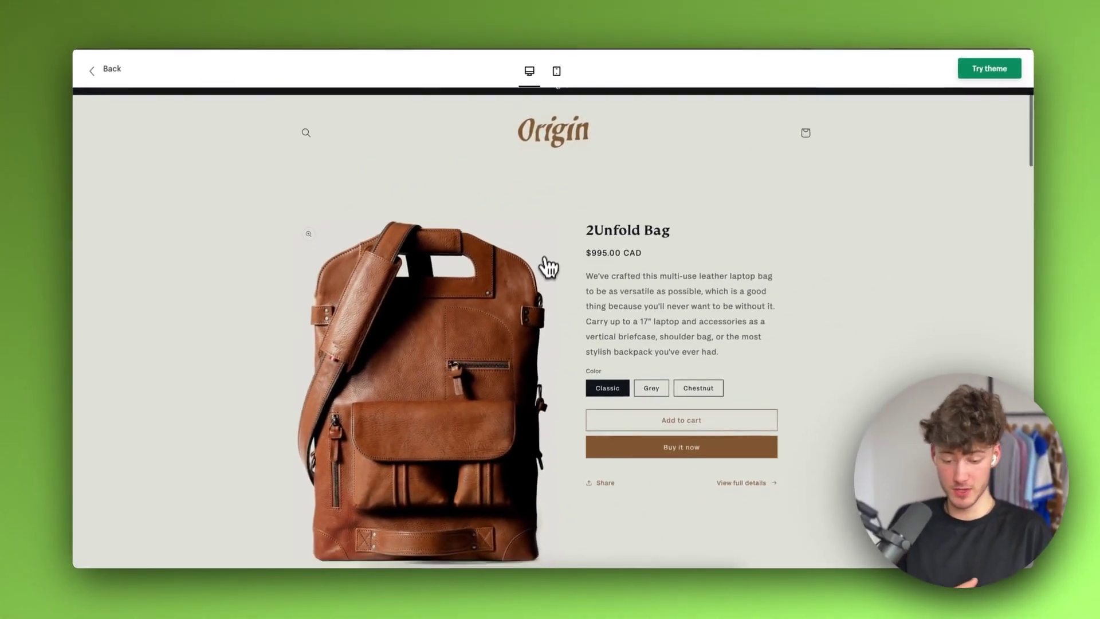
{"action": "scroll", "coordinate": [720, 180], "scroll_direction": "down", "scroll_amount": 3}
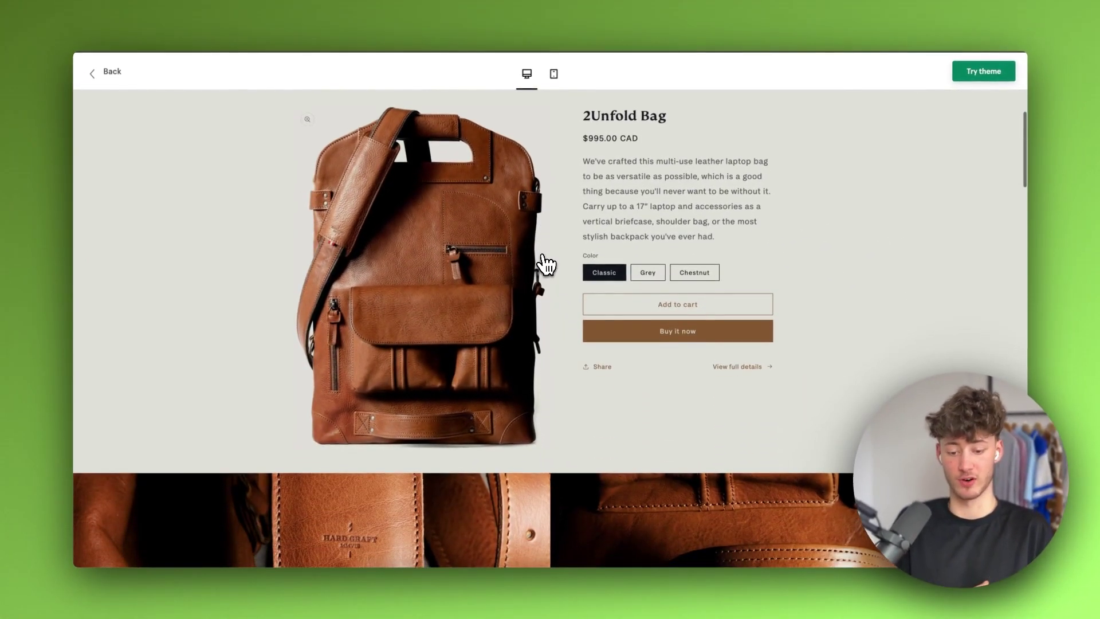
{"action": "scroll", "coordinate": [546, 265], "scroll_direction": "down", "scroll_amount": 2}
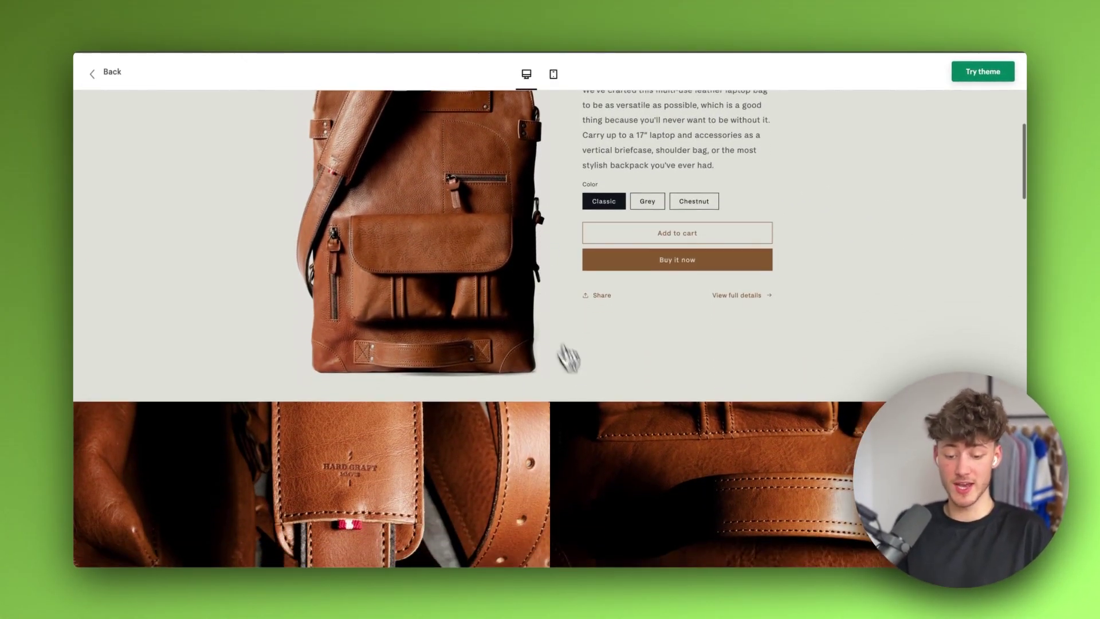
{"action": "scroll", "coordinate": [614, 269], "scroll_direction": "up", "scroll_amount": 5}
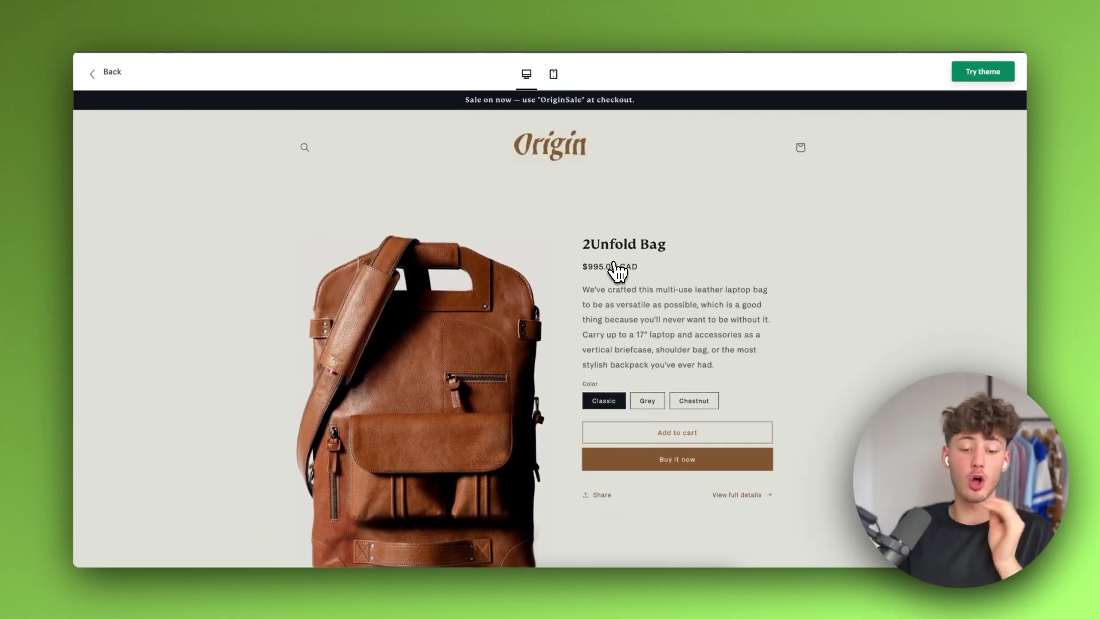
{"action": "scroll", "coordinate": [617, 270], "scroll_direction": "down", "scroll_amount": 15}
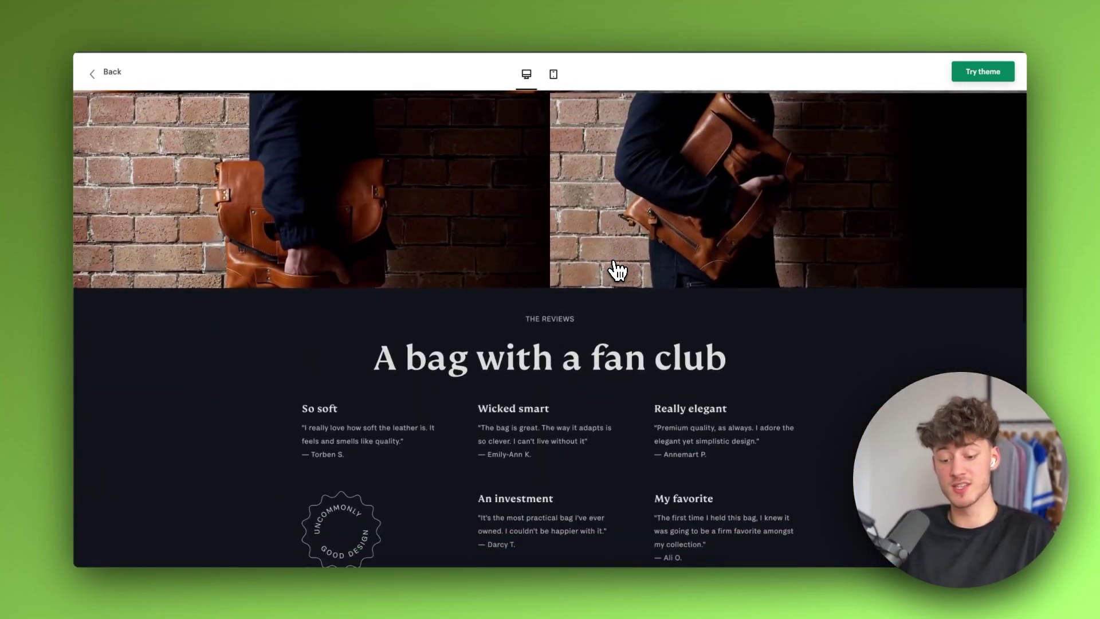
{"action": "scroll", "coordinate": [617, 270], "scroll_direction": "up", "scroll_amount": 6}
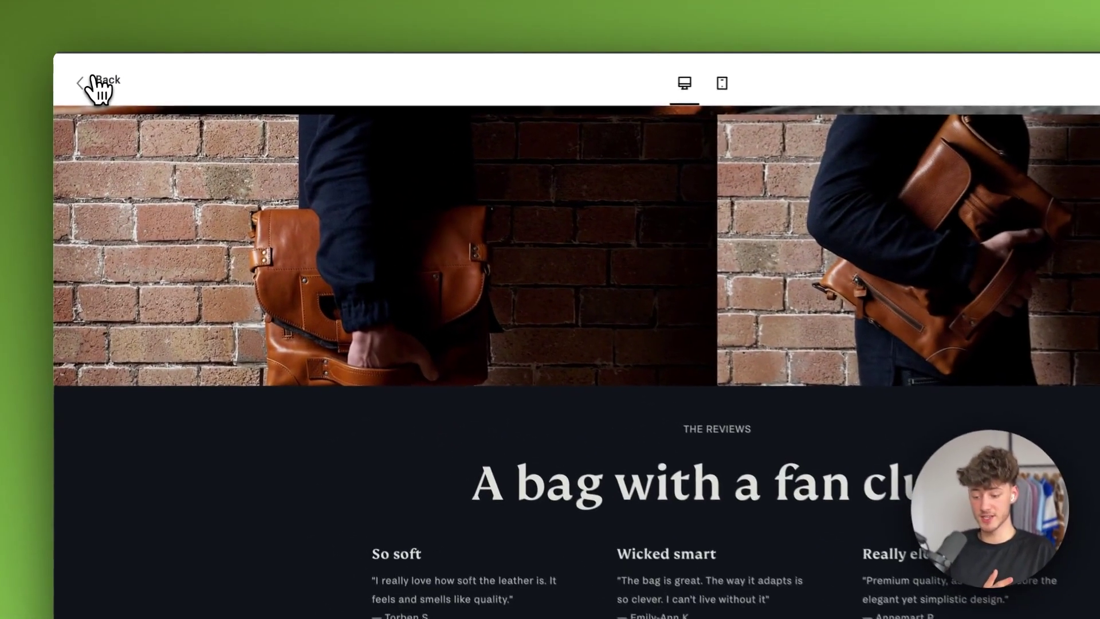
{"action": "left_click", "coordinate": [106, 73]}
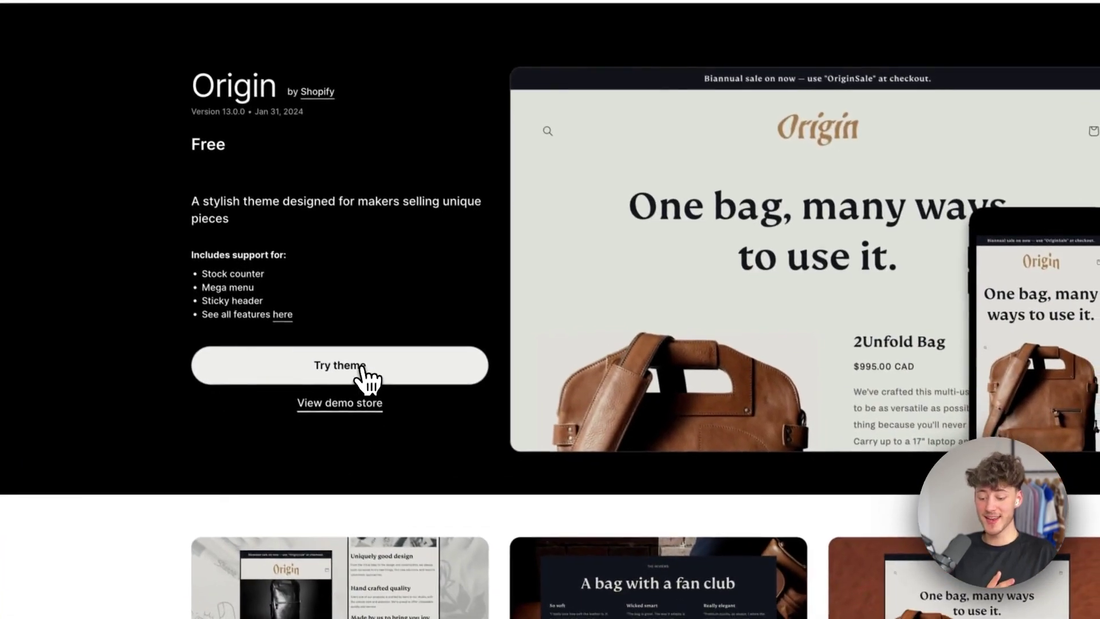
Try Origin in the store as a draft theme and open its Home page editor
{"action": "left_click", "coordinate": [435, 471]}
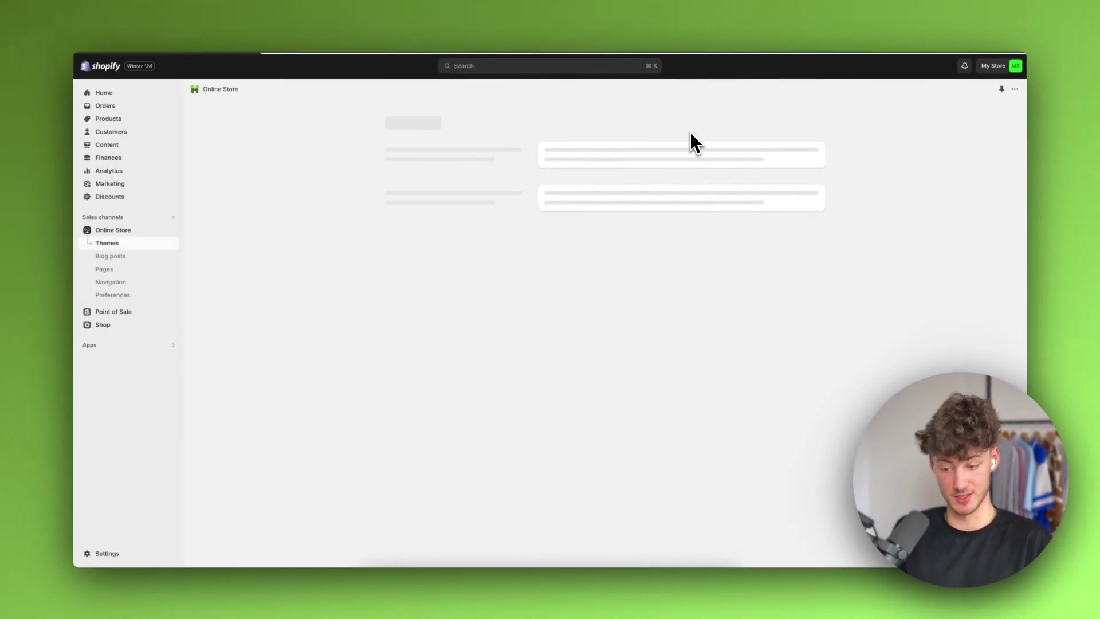
{"action": "scroll", "coordinate": [690, 131], "scroll_direction": "down", "scroll_amount": 2}
{"action": "scroll", "coordinate": [690, 132], "scroll_direction": "down", "scroll_amount": 2}
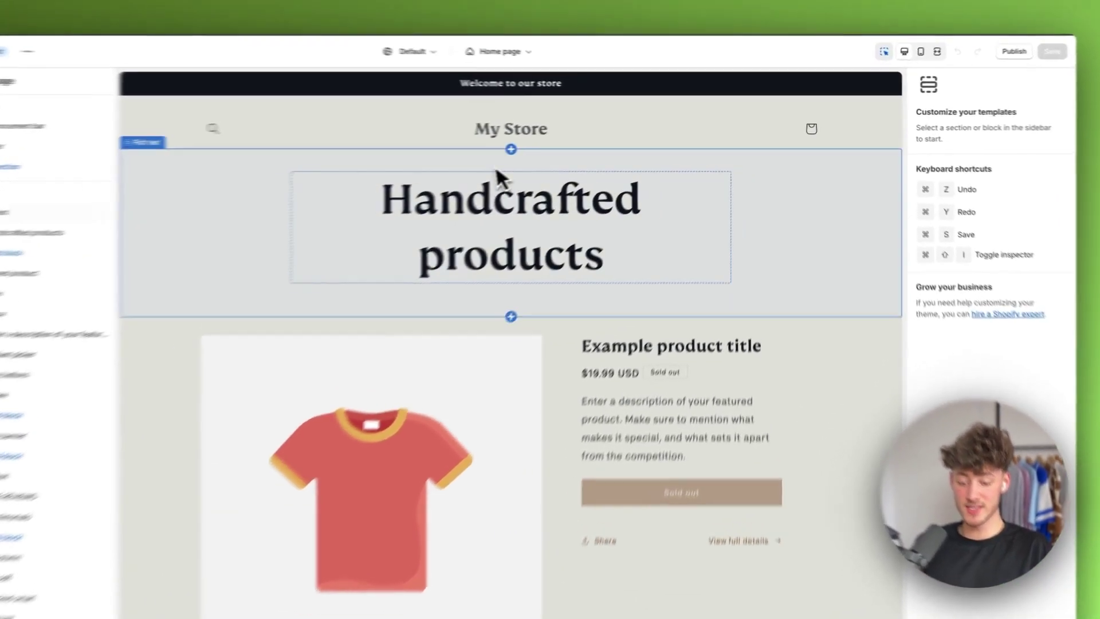
Inspect the header, Handcrafted products heading, price block and Featured product section settings
{"action": "left_click", "coordinate": [557, 189]}
{"action": "left_click", "coordinate": [599, 118]}
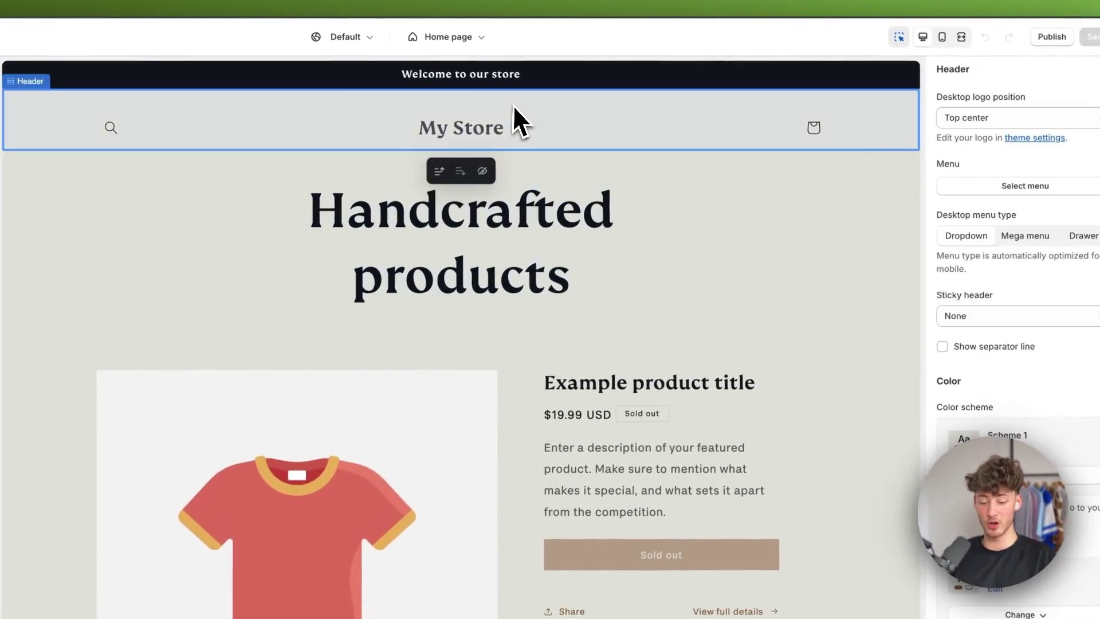
{"action": "left_click", "coordinate": [482, 303]}
{"action": "left_click", "coordinate": [560, 418]}
{"action": "scroll", "coordinate": [550, 422], "scroll_direction": "down", "scroll_amount": 3}
{"action": "left_click", "coordinate": [451, 357]}
{"action": "scroll", "coordinate": [452, 357], "scroll_direction": "up", "scroll_amount": 3}
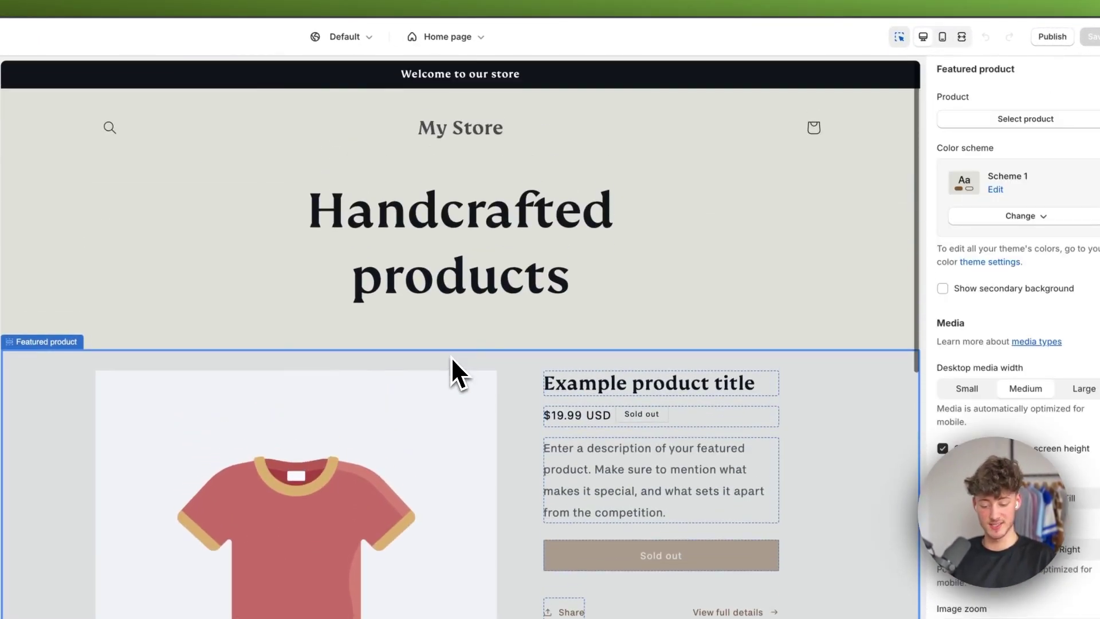
Recheck the heading and header settings, then bring up the page templates dropdown
{"action": "left_click", "coordinate": [583, 284]}
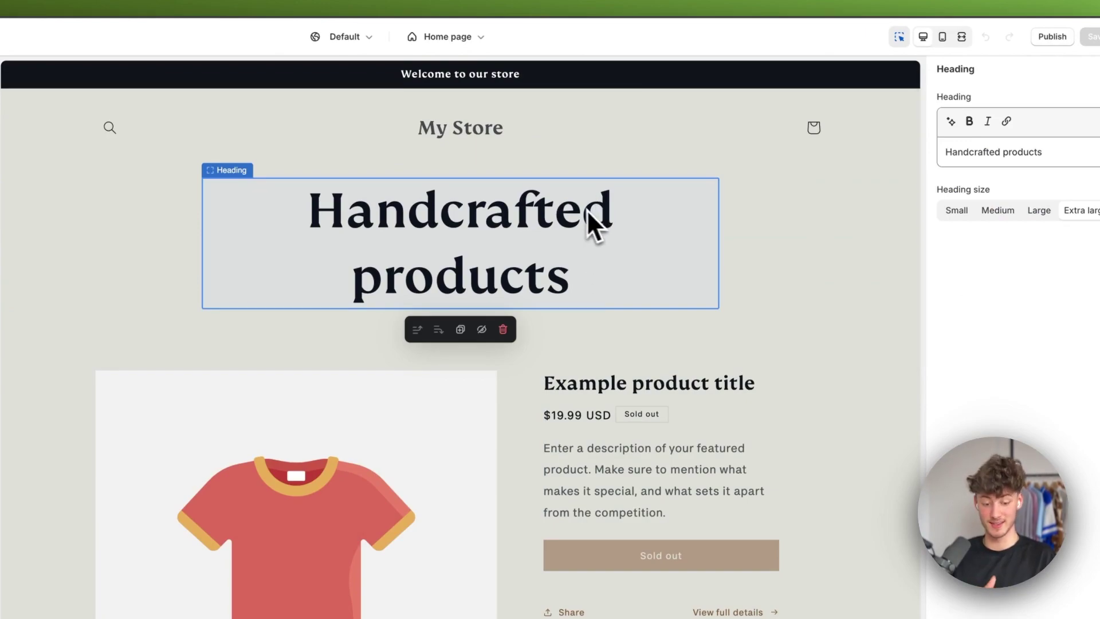
{"action": "left_click", "coordinate": [429, 135]}
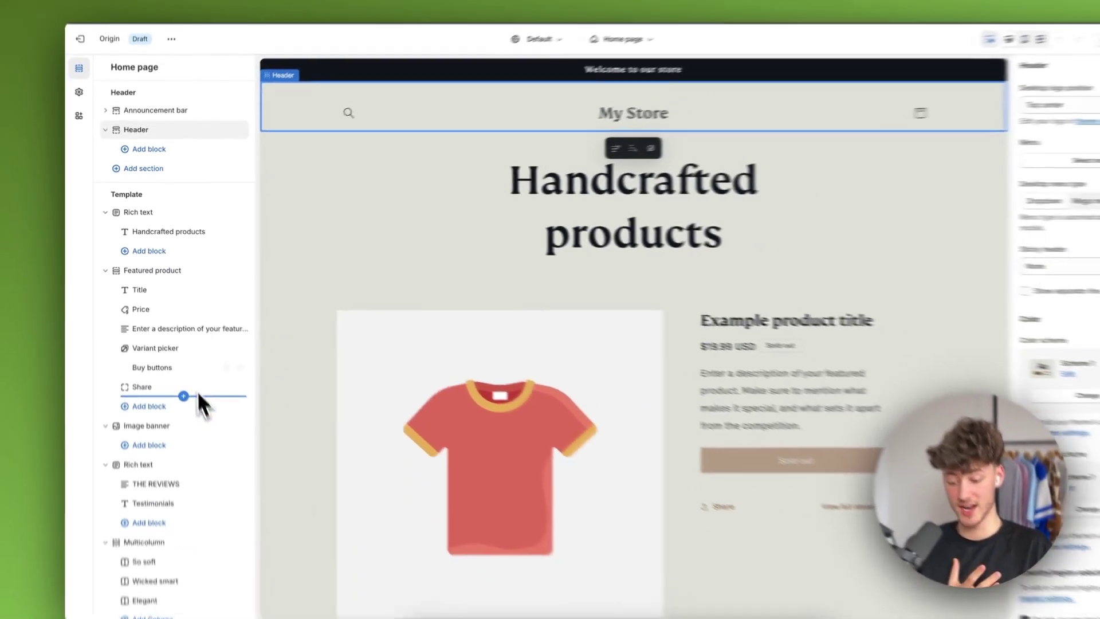
{"action": "scroll", "coordinate": [184, 326], "scroll_direction": "down", "scroll_amount": 3}
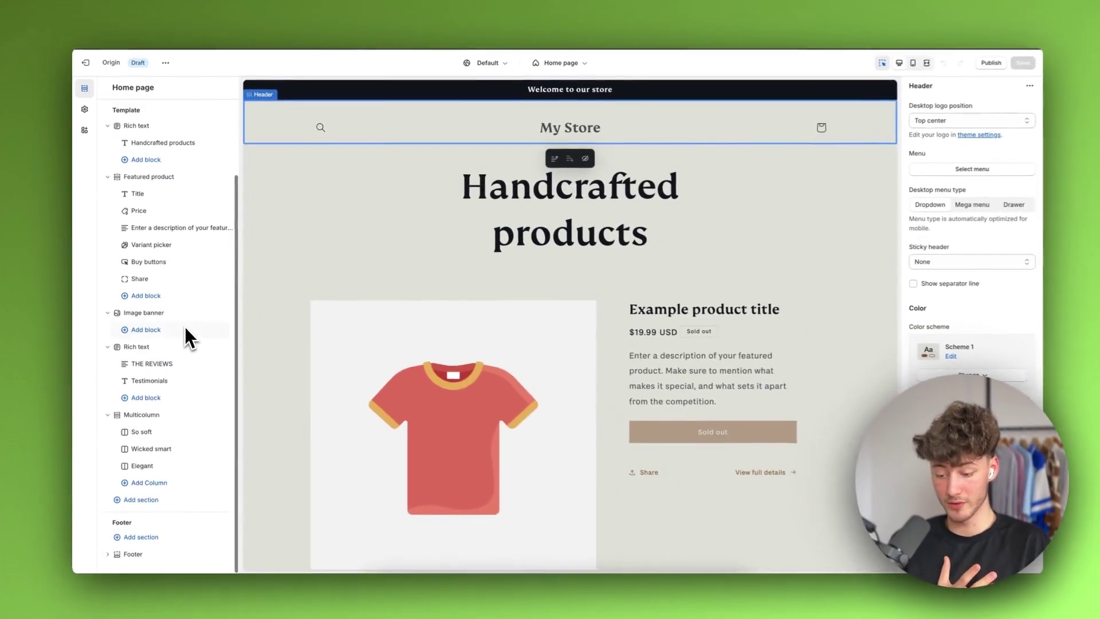
{"action": "scroll", "coordinate": [169, 296], "scroll_direction": "up", "scroll_amount": 3}
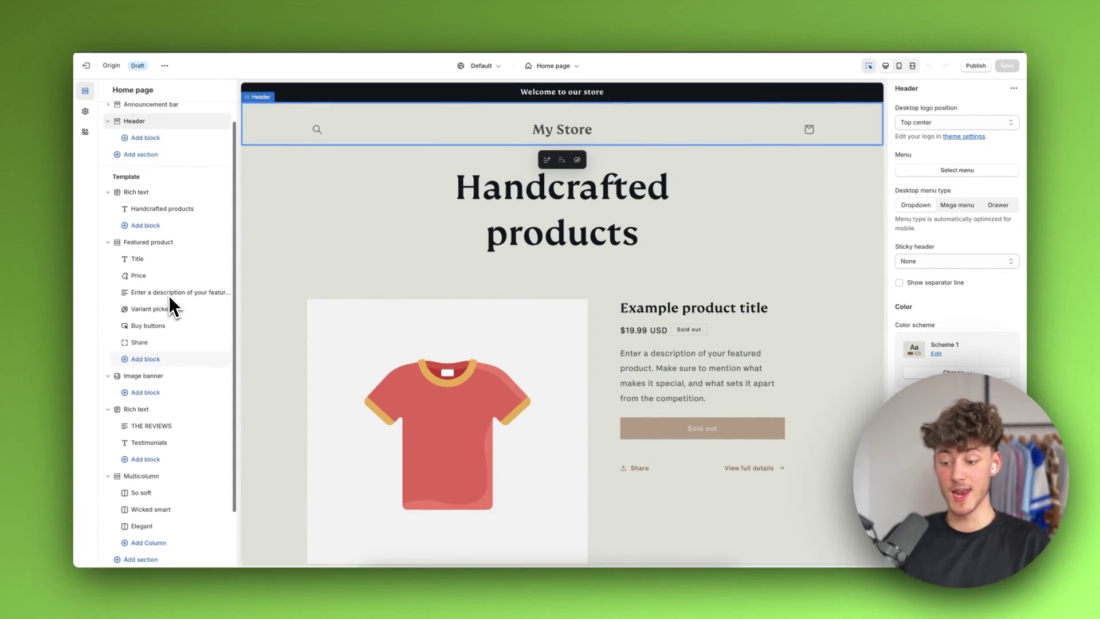
{"action": "mouse_move", "coordinate": [180, 263]}
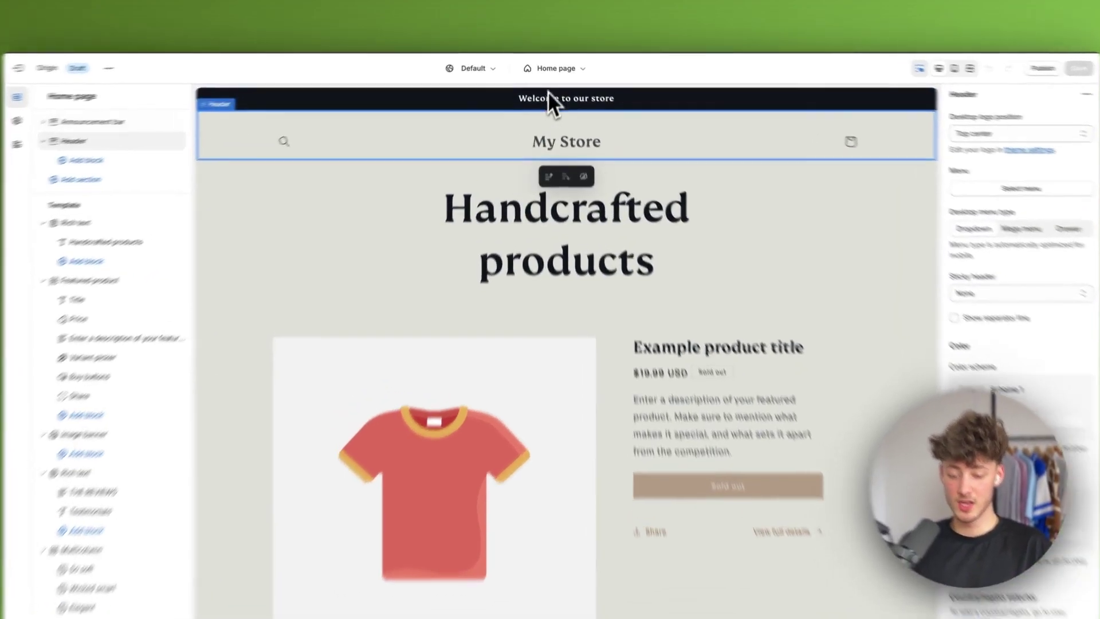
{"action": "left_click", "coordinate": [558, 65]}
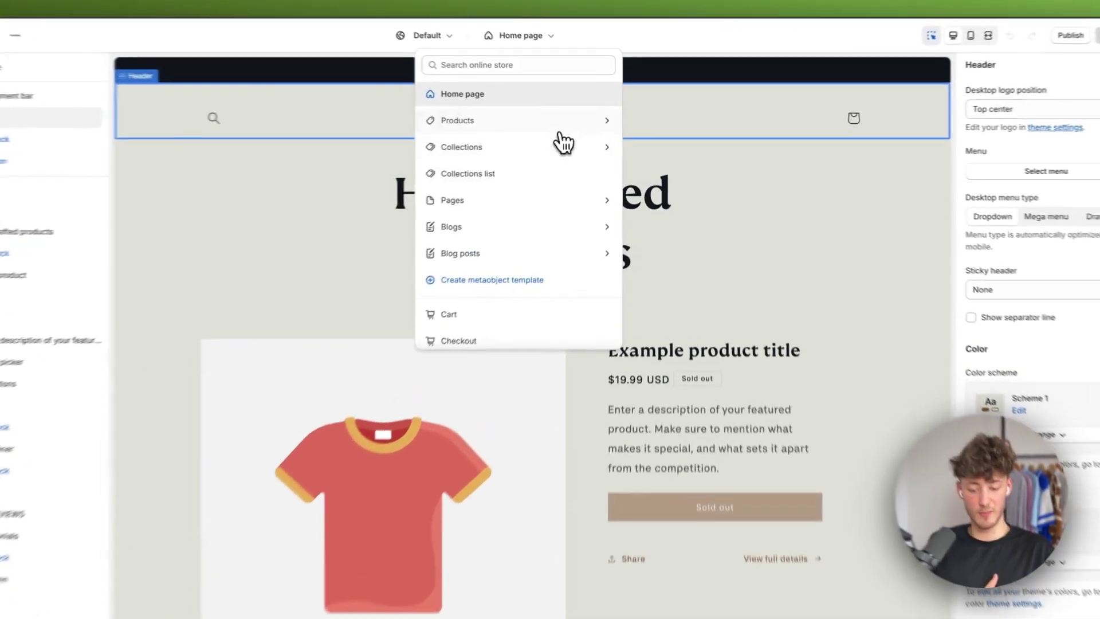
{"action": "left_click", "coordinate": [584, 133]}
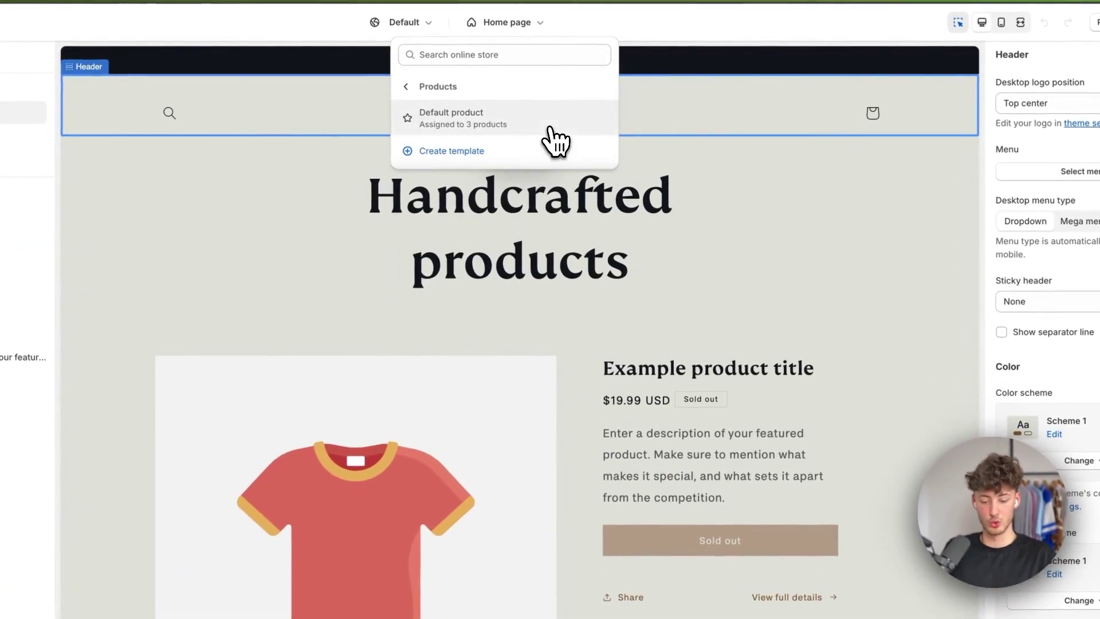
{"action": "left_click", "coordinate": [497, 120]}
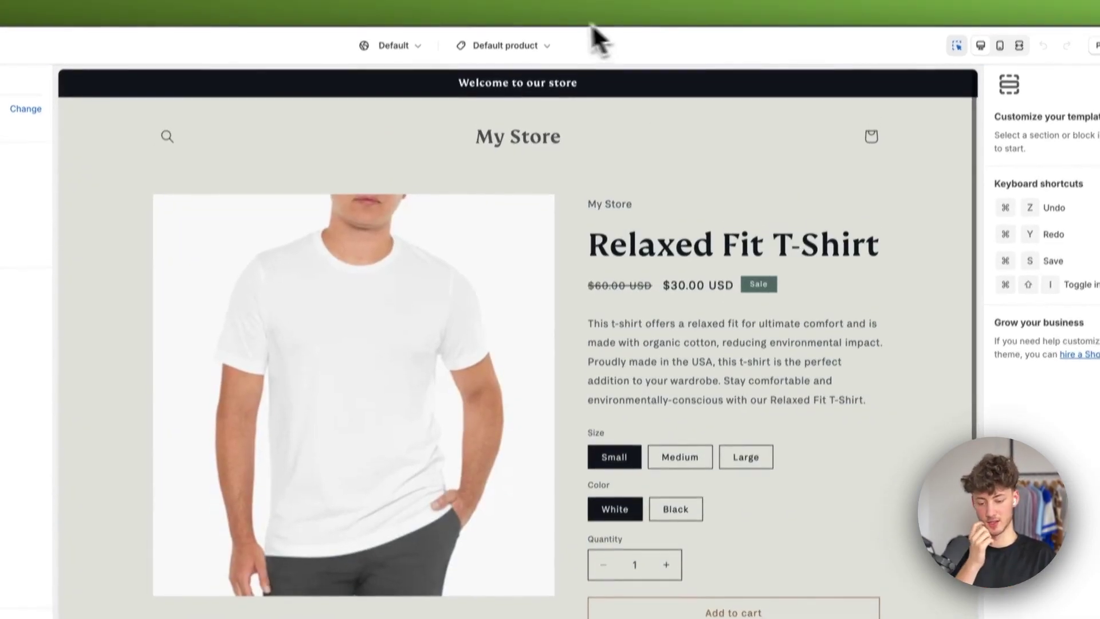
{"action": "left_click", "coordinate": [538, 46]}
{"action": "left_click", "coordinate": [493, 120]}
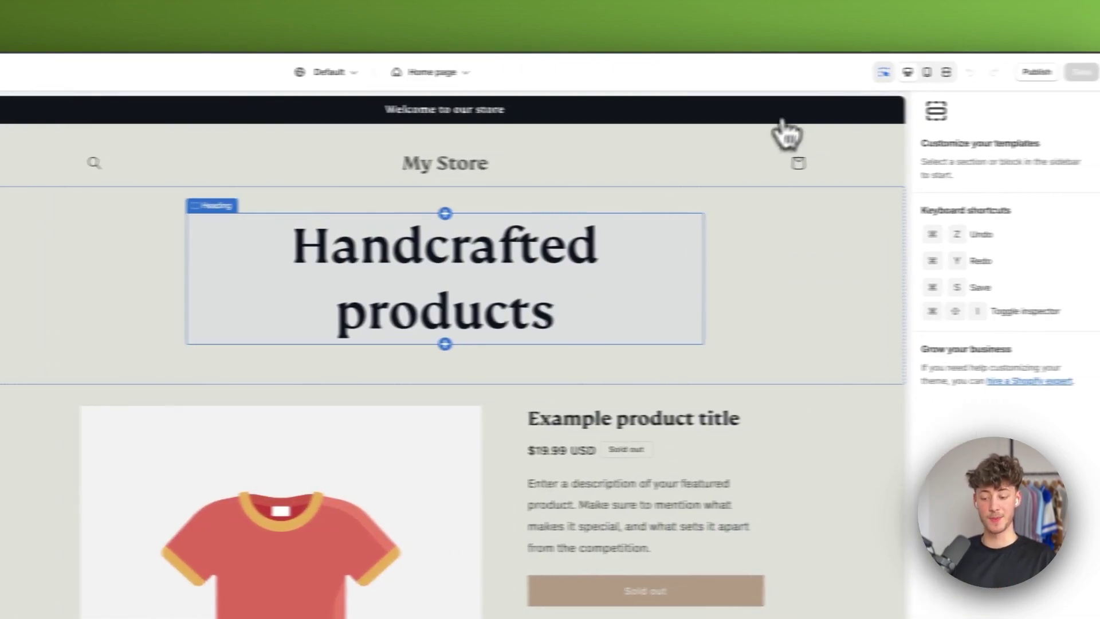
{"action": "left_click", "coordinate": [872, 73]}
{"action": "left_click", "coordinate": [854, 72]}
{"action": "left_click", "coordinate": [864, 73]}
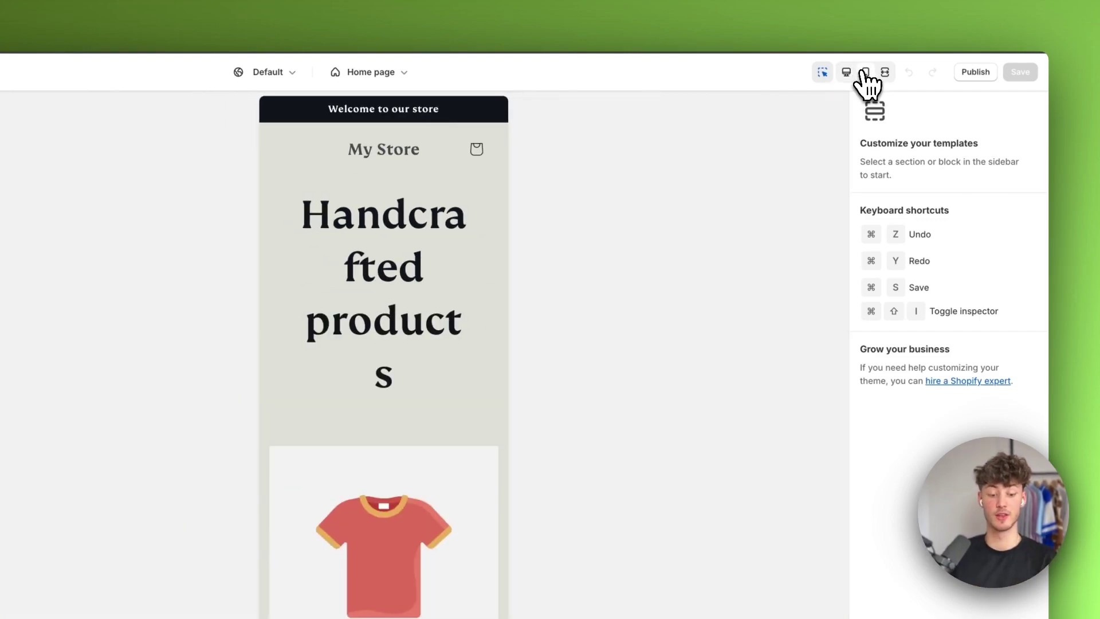
{"action": "left_click", "coordinate": [847, 73]}
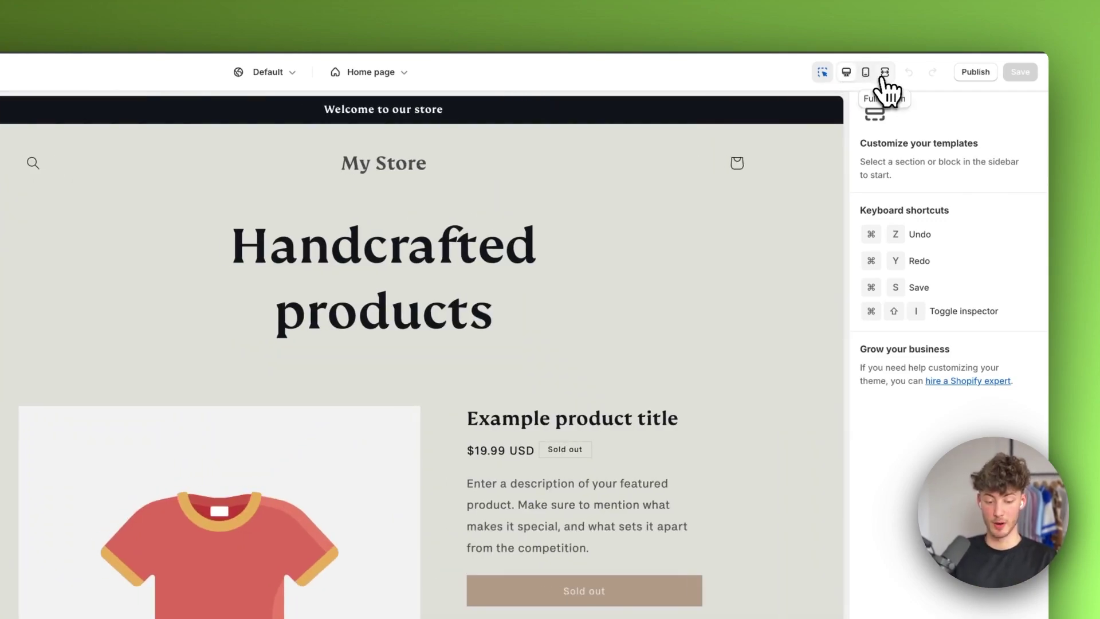
{"action": "left_click", "coordinate": [865, 73]}
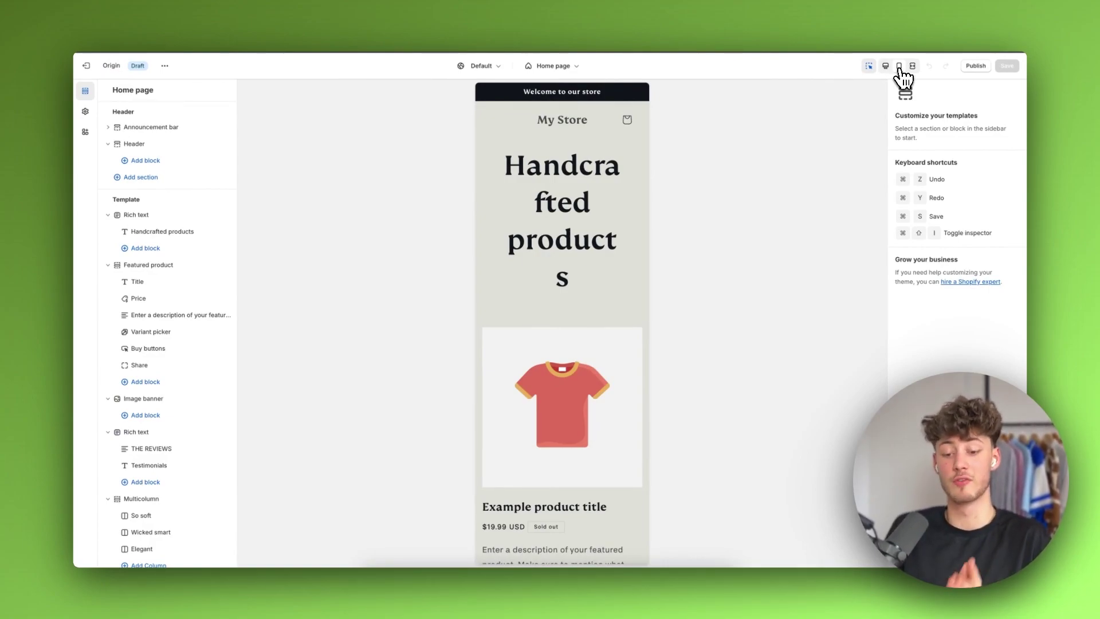
Switch the preview back to desktop width and select the announcement bar
{"action": "left_click", "coordinate": [885, 66]}
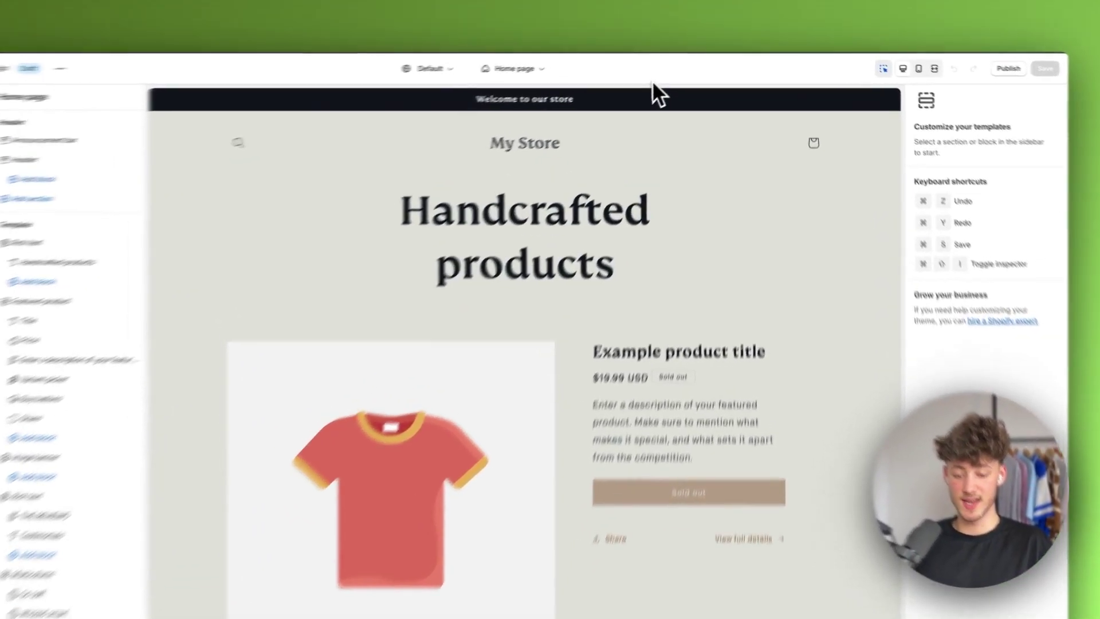
{"action": "left_click", "coordinate": [662, 90]}
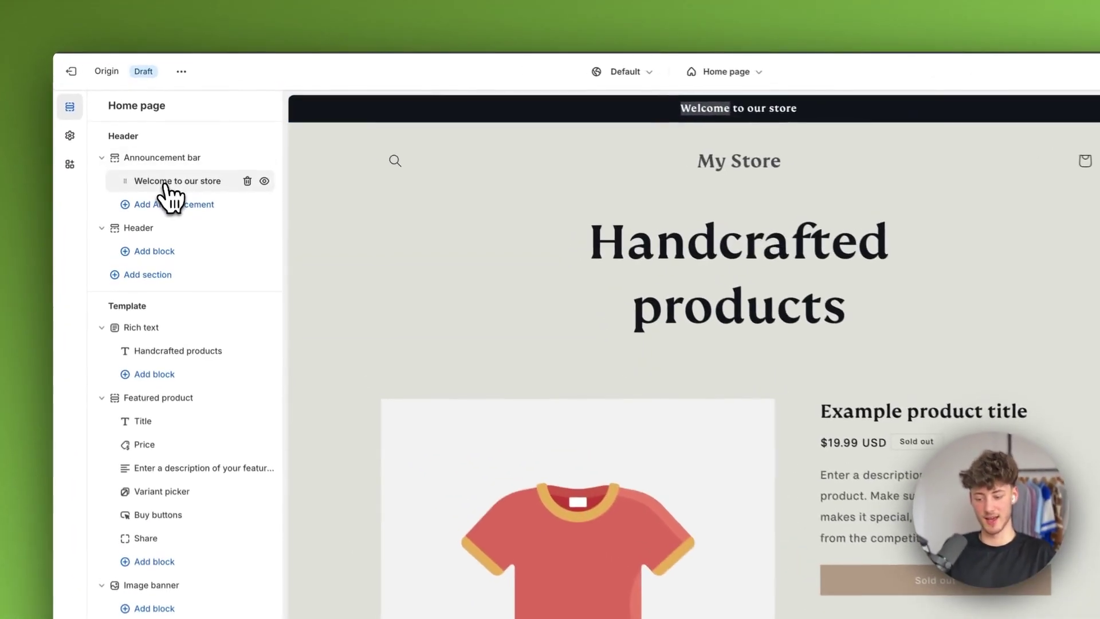
Replace the 'Welcome to our store' announcement text with '-20% OFF UNTIL TOMORROW'
{"action": "left_click", "coordinate": [163, 145]}
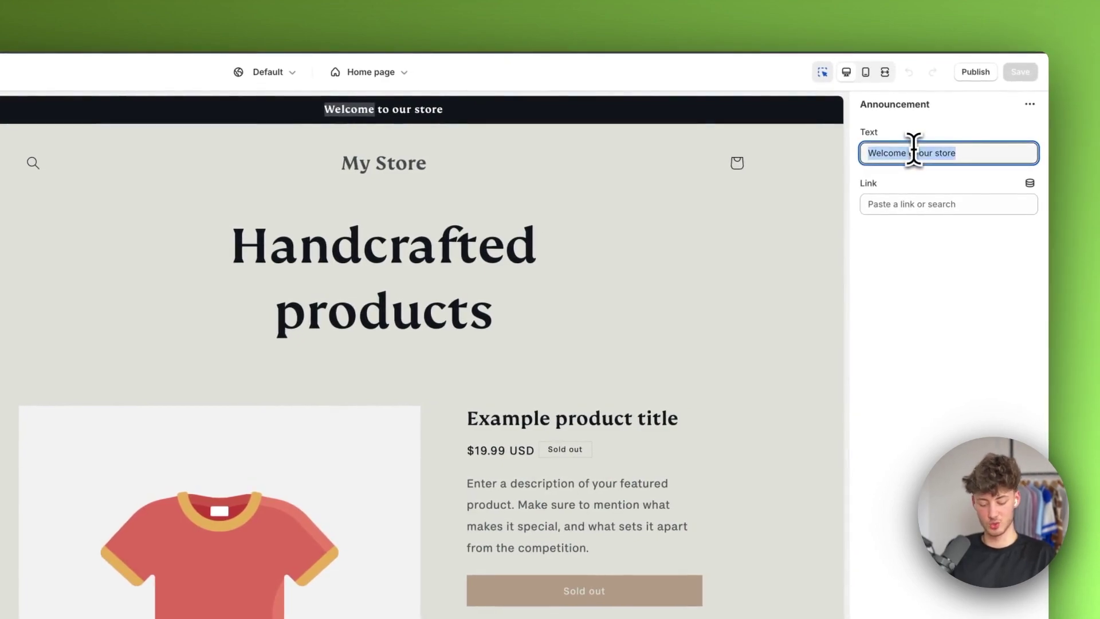
{"action": "key", "text": "BackSpace"}
{"action": "type", "text": "-20% OFF UNTI"}
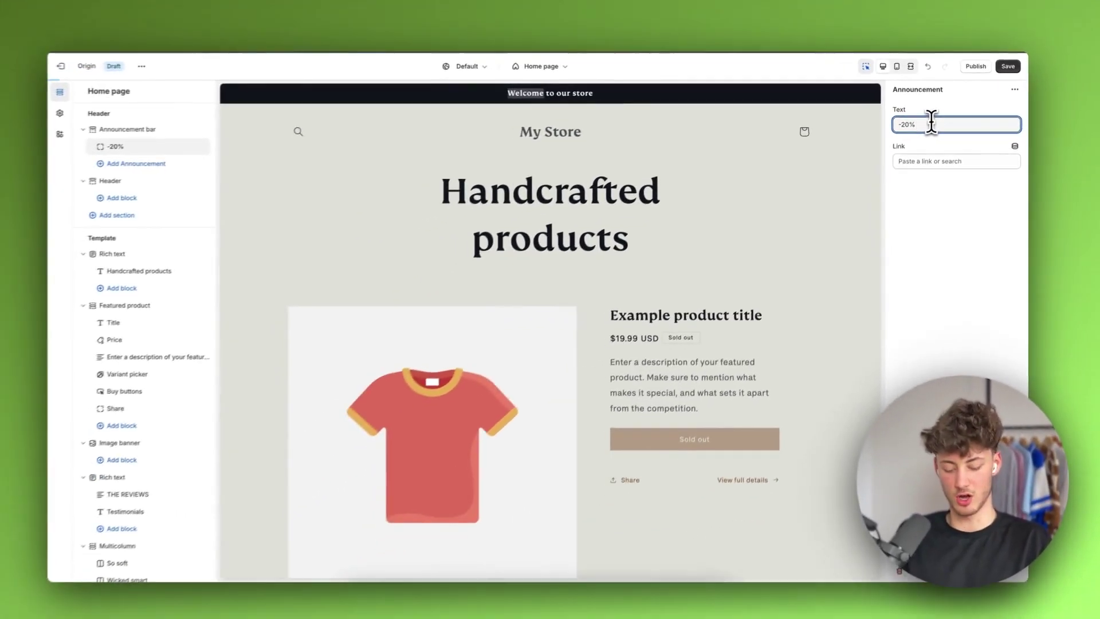
{"action": "type", "text": "L "}
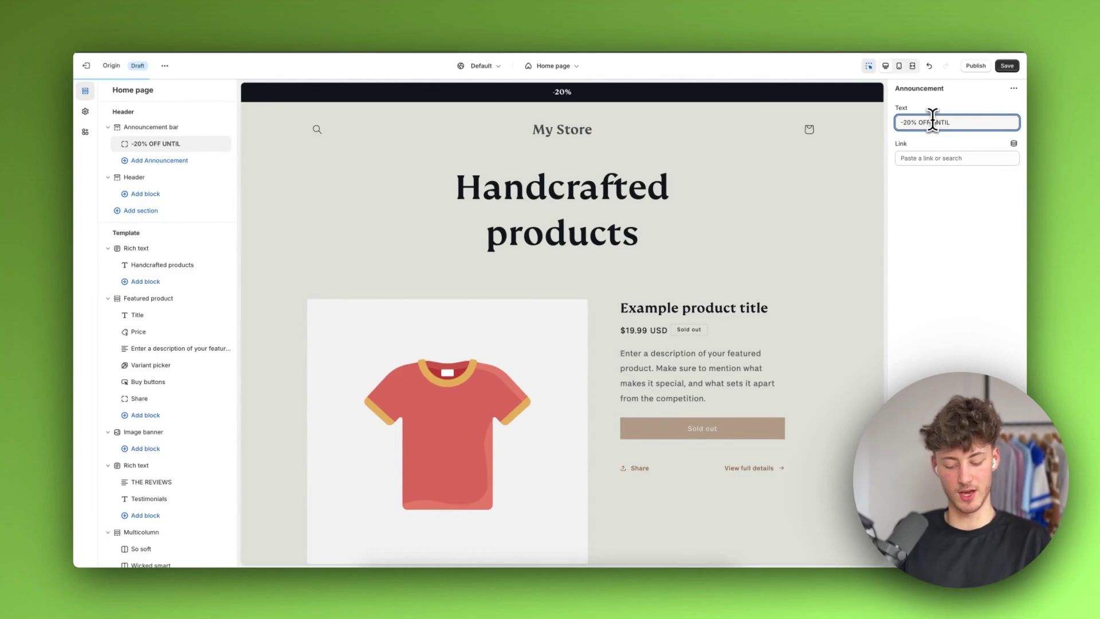
{"action": "type", "text": "TOMORROW"}
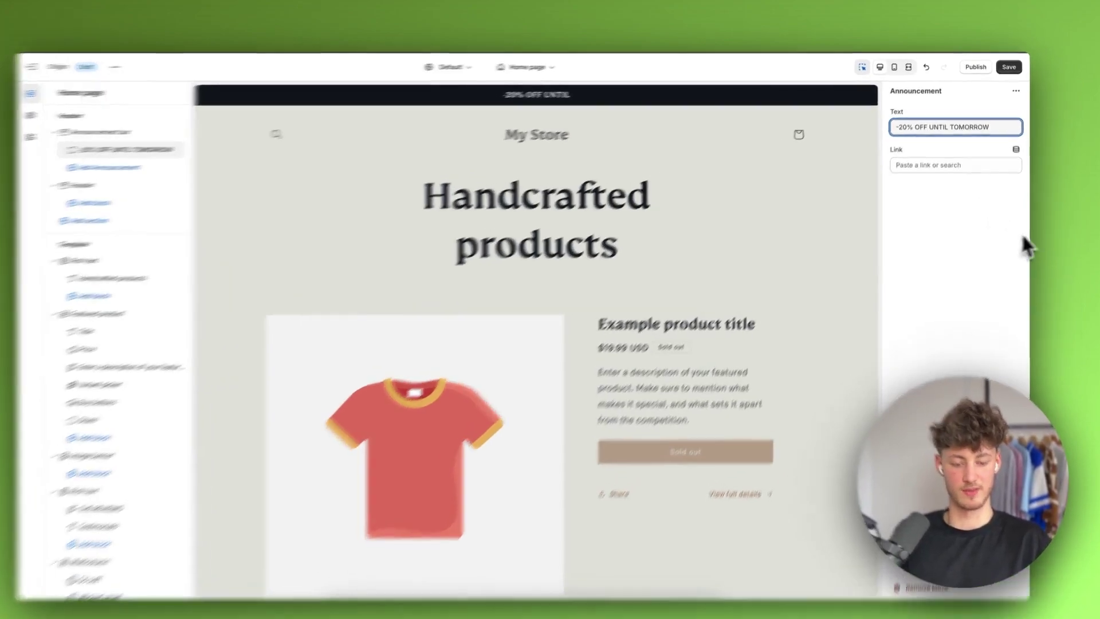
{"action": "left_click", "coordinate": [979, 191]}
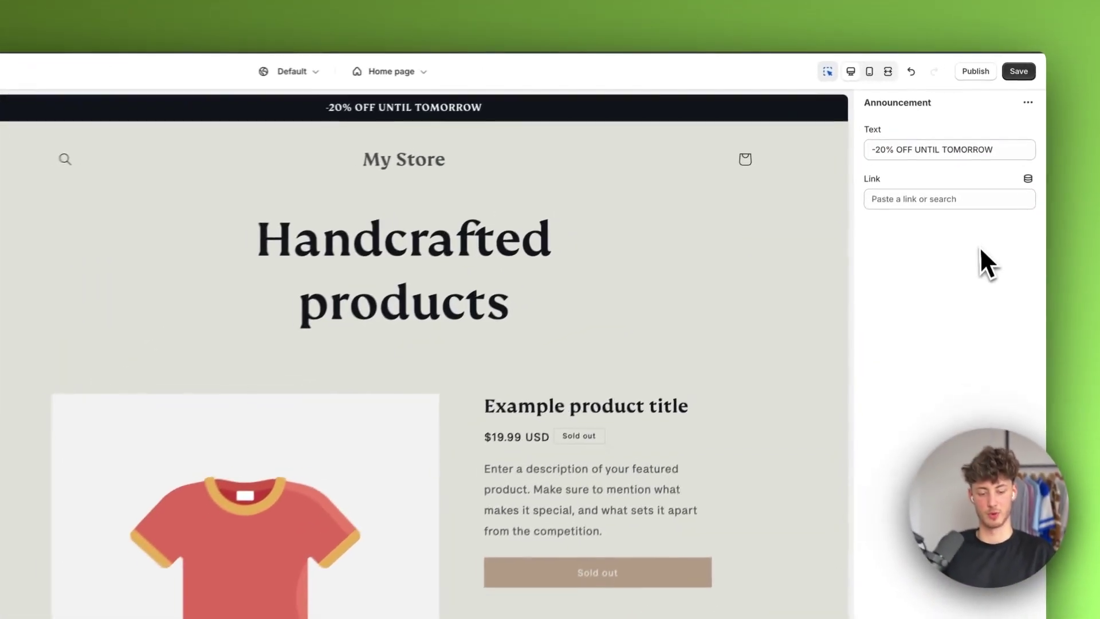
{"action": "left_click_drag", "start_coordinate": [859, 179], "coordinate": [890, 184]}
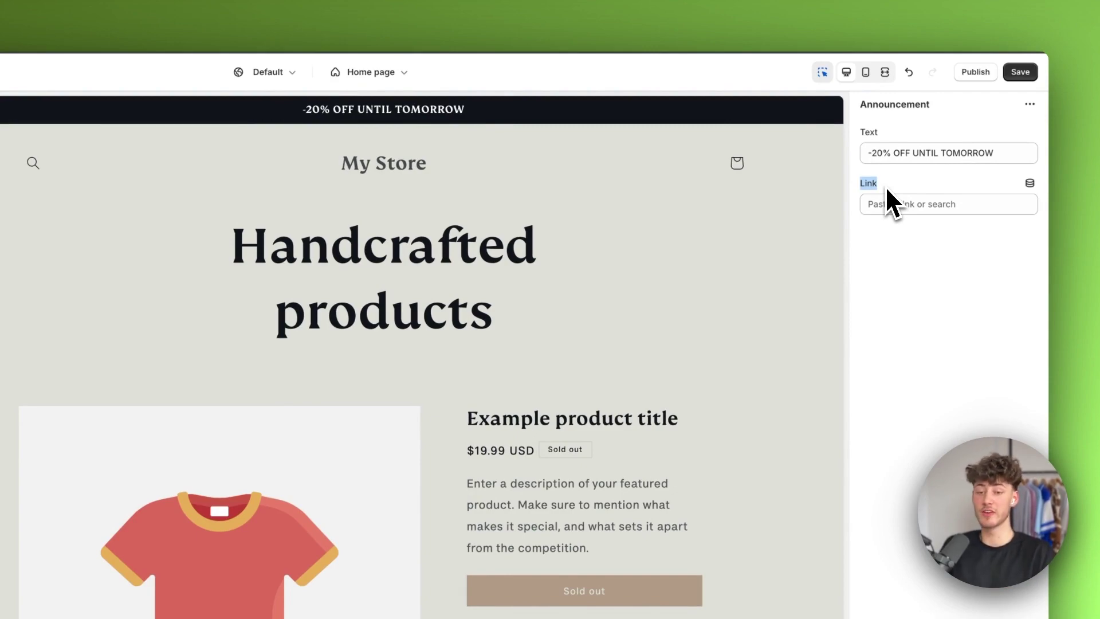
Link the announcement to Products > All products and follow it to the collection page
{"action": "left_click", "coordinate": [887, 206]}
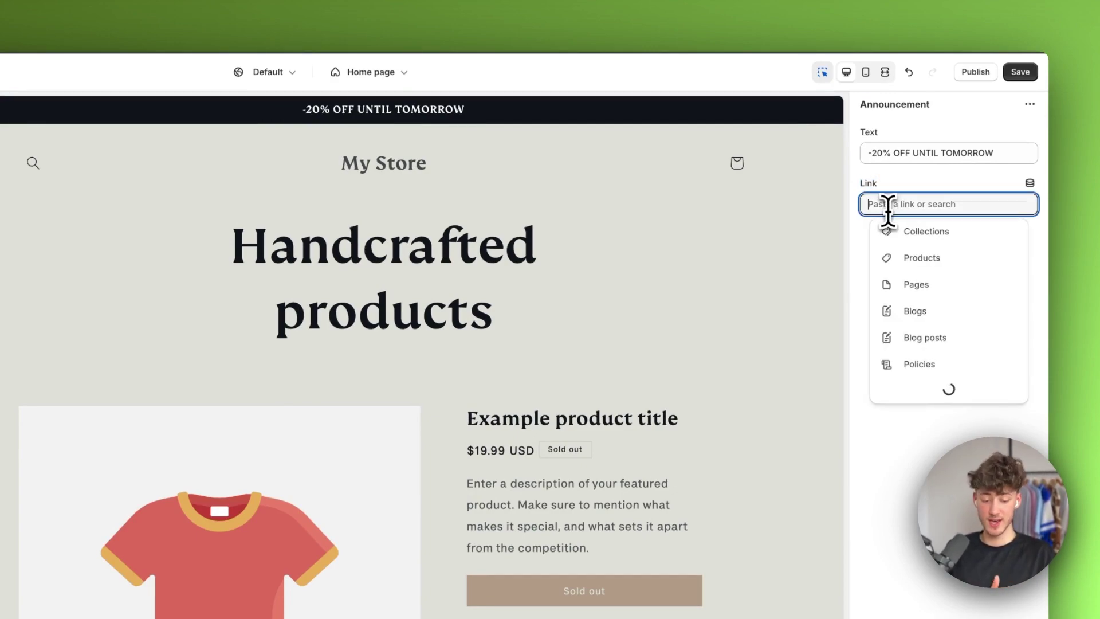
{"action": "left_click", "coordinate": [920, 264]}
{"action": "left_click", "coordinate": [939, 261]}
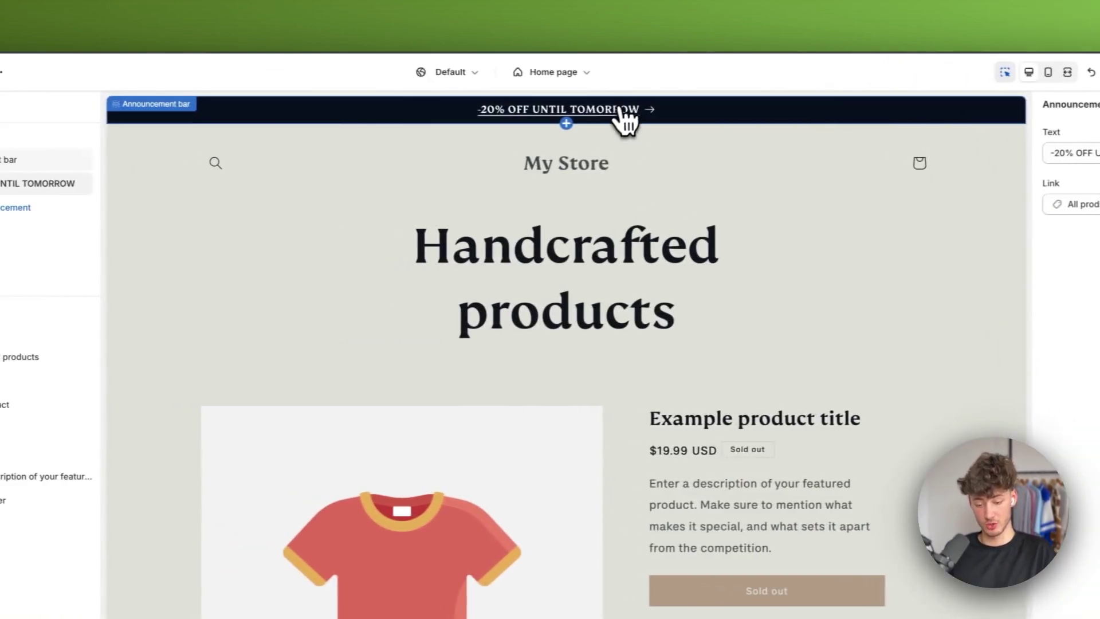
{"action": "left_click", "coordinate": [536, 110]}
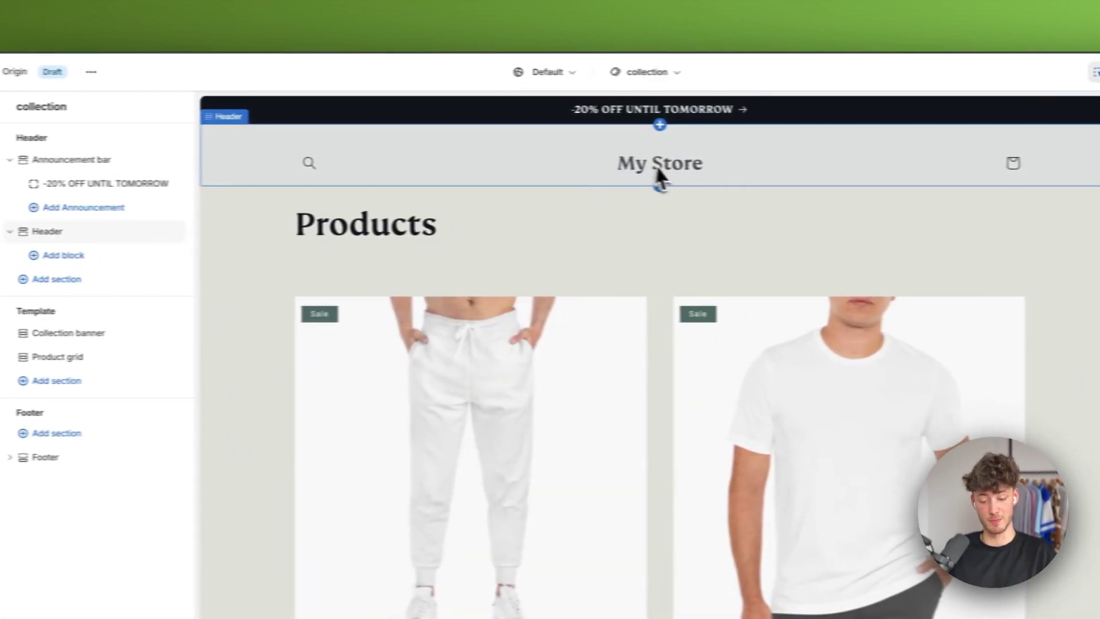
Return the preview to the Home page via the My Store title and select the Header
{"action": "left_click", "coordinate": [580, 168]}
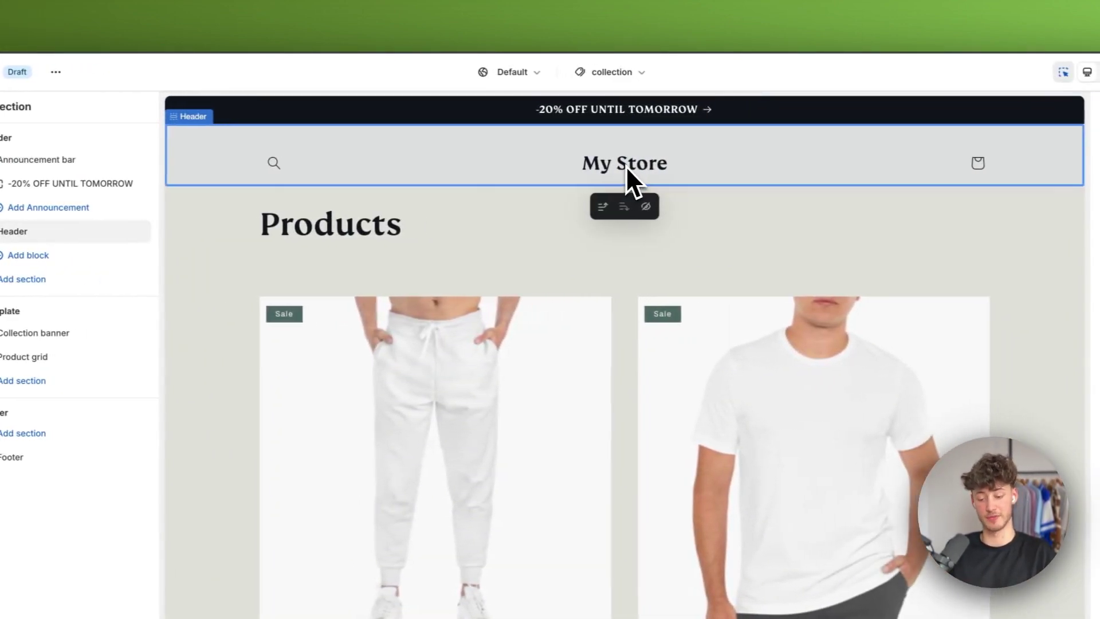
{"action": "left_click", "coordinate": [627, 172]}
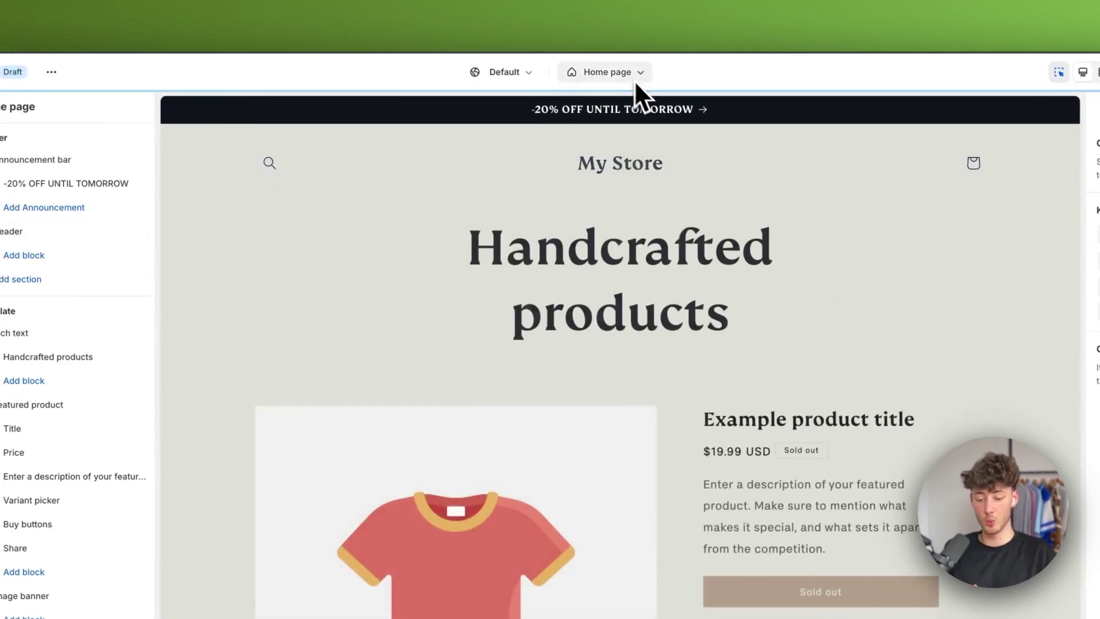
{"action": "left_click", "coordinate": [723, 193]}
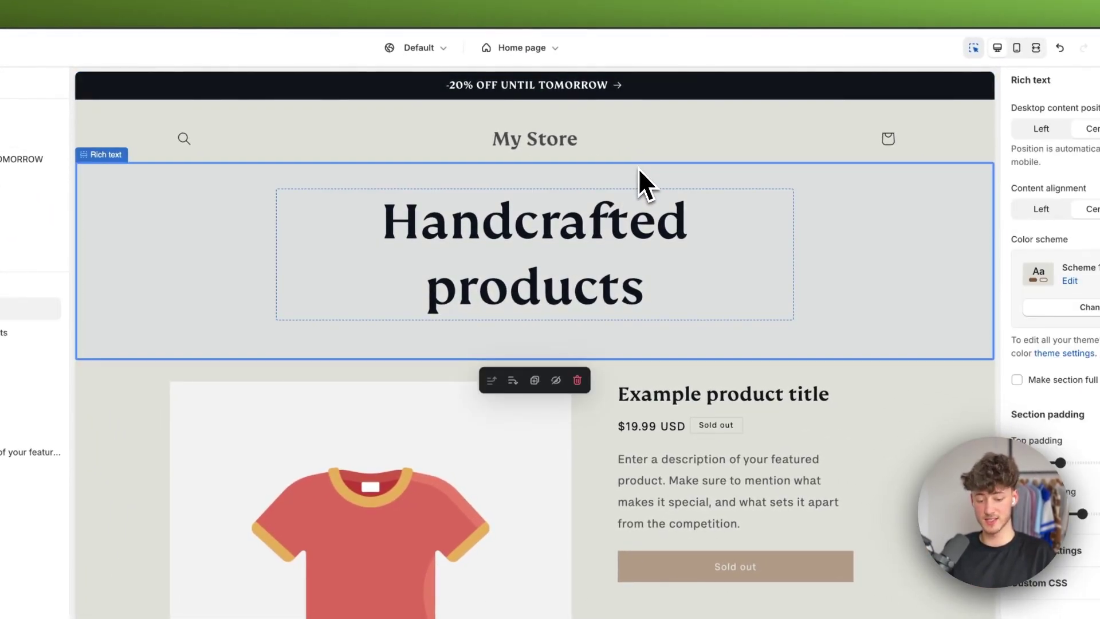
{"action": "left_click", "coordinate": [663, 143]}
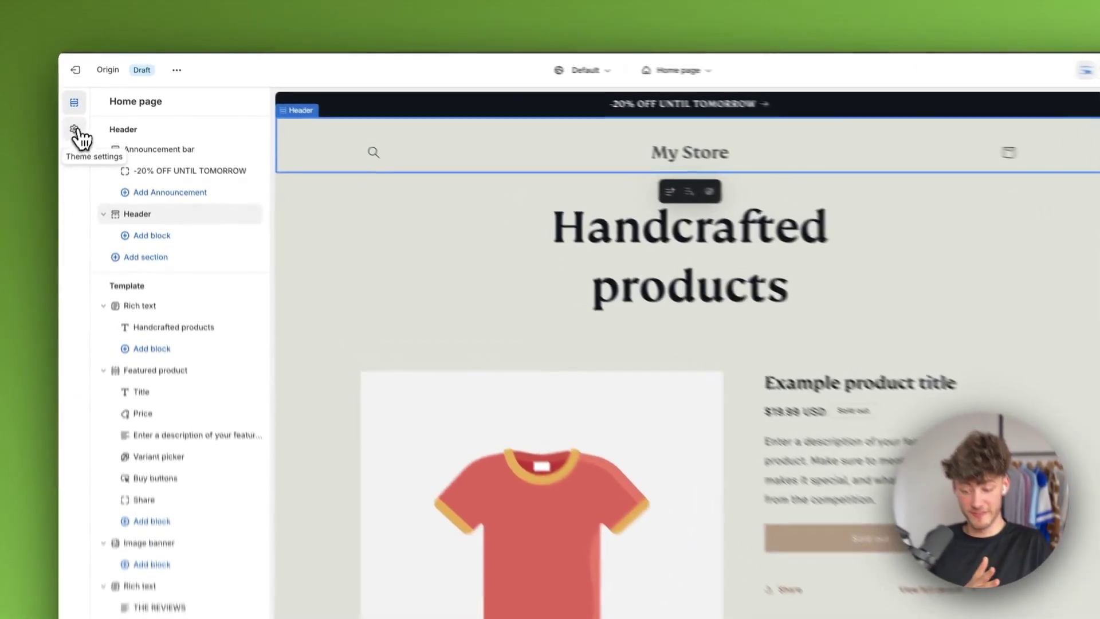
Set krause_logo as the store logo under Theme settings > Logo
{"action": "left_click", "coordinate": [86, 112]}
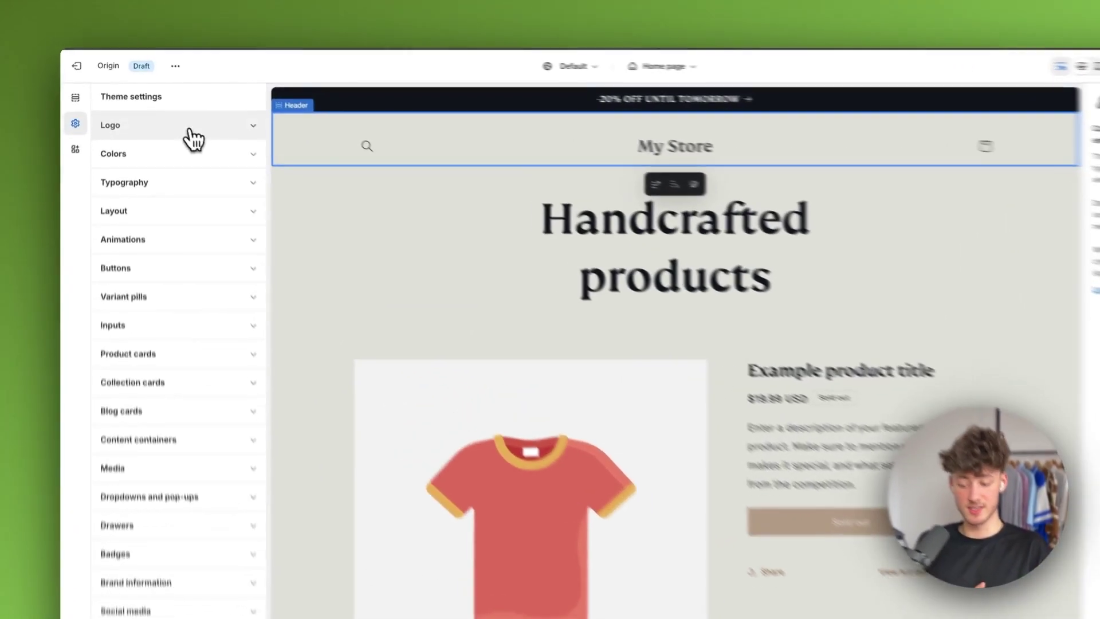
{"action": "left_click", "coordinate": [196, 112]}
{"action": "left_click", "coordinate": [187, 195]}
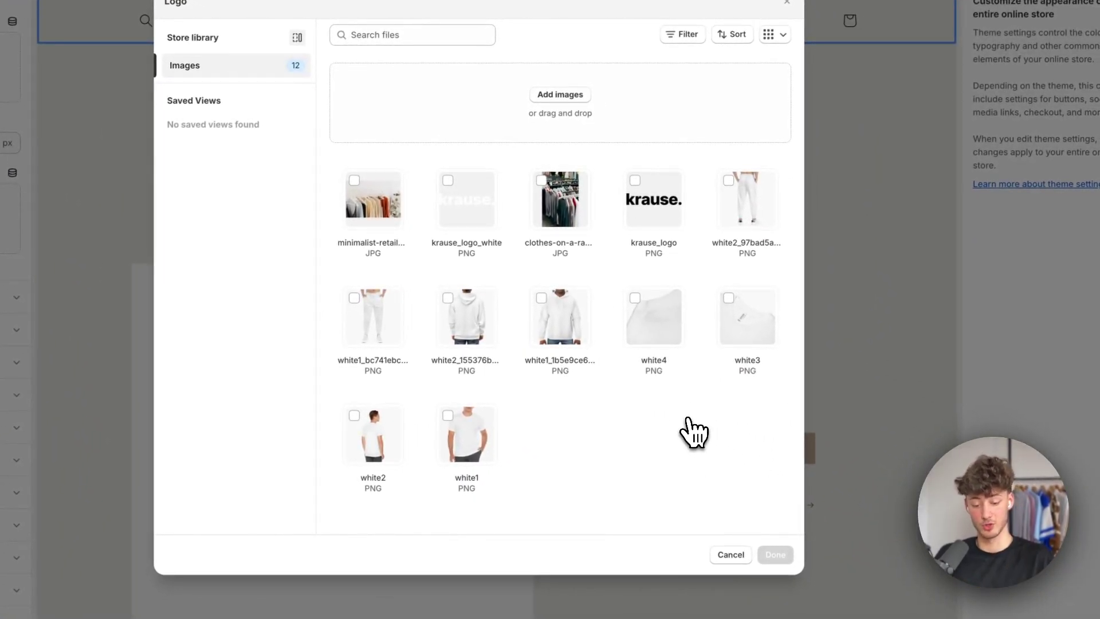
{"action": "left_click", "coordinate": [639, 186]}
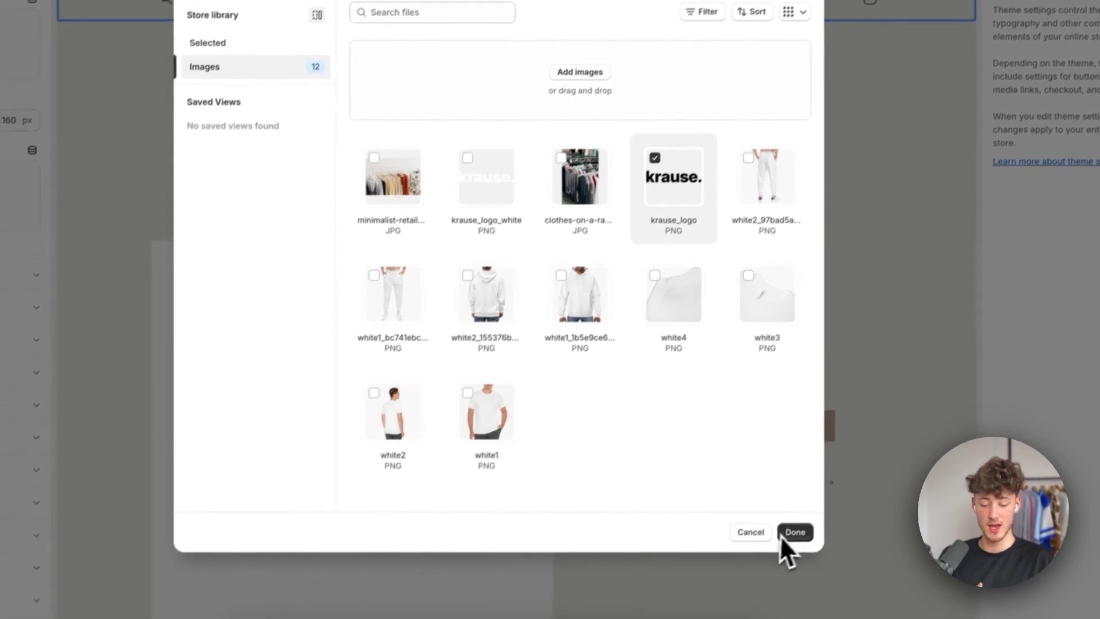
{"action": "left_click", "coordinate": [782, 535]}
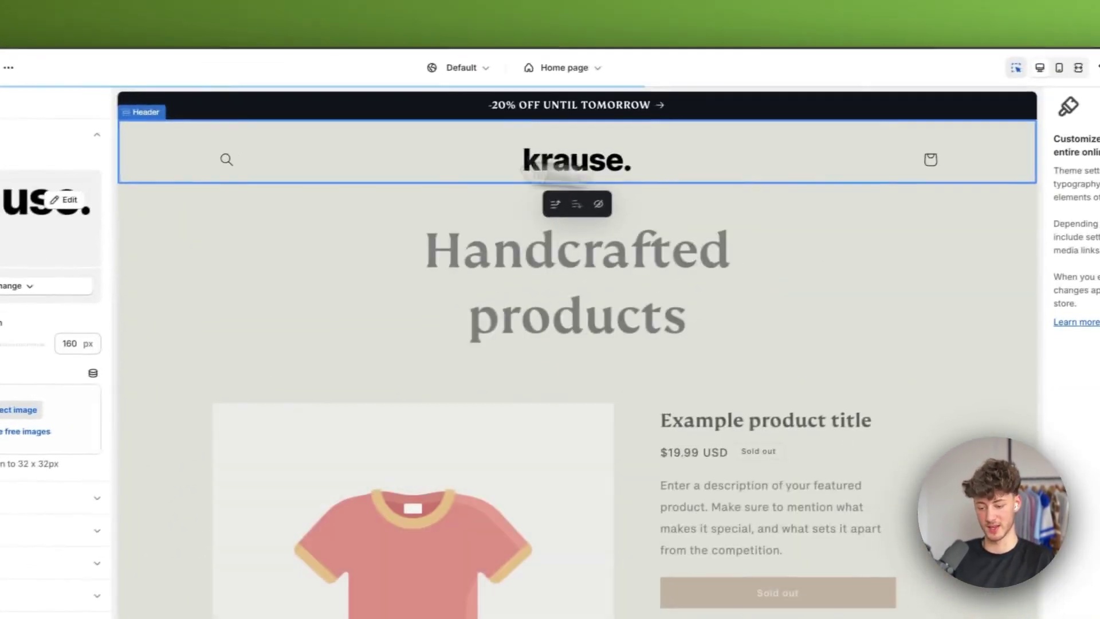
Adjust the desktop logo width slider, leaving it at 160 px
{"action": "left_click_drag", "start_coordinate": [0, 344], "coordinate": [0, 343]}
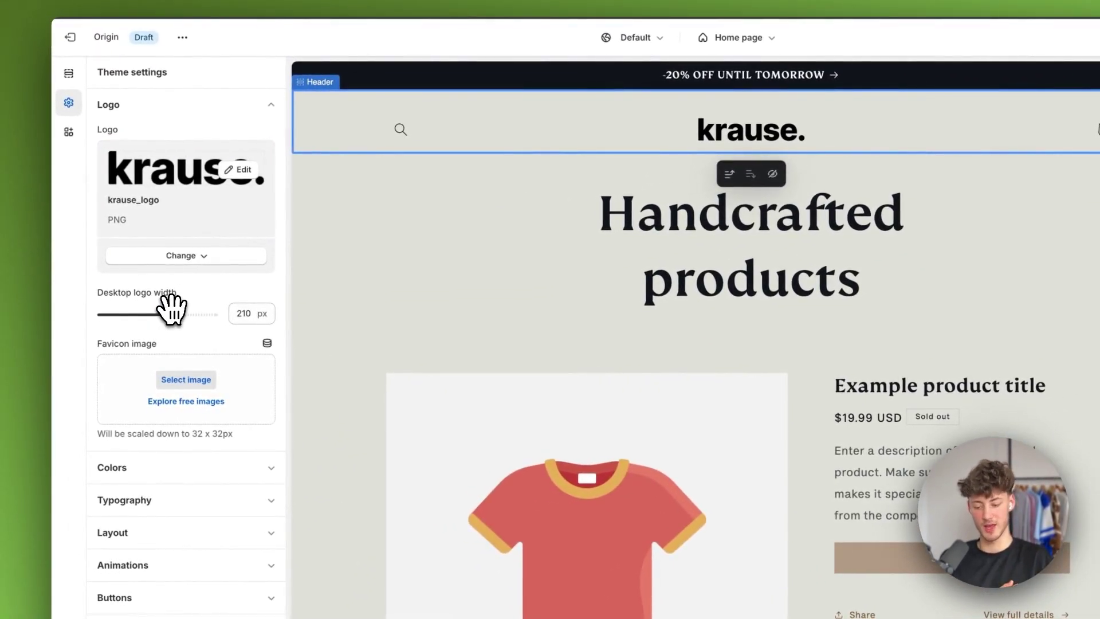
{"action": "left_click_drag", "start_coordinate": [156, 309], "coordinate": [150, 316]}
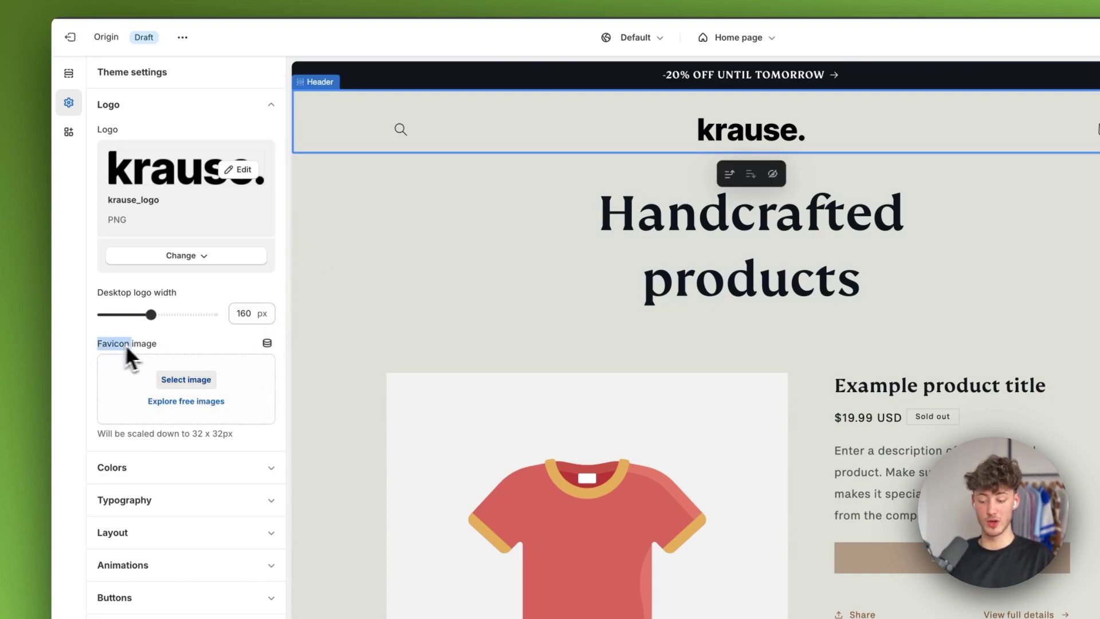
{"action": "left_click", "coordinate": [165, 343]}
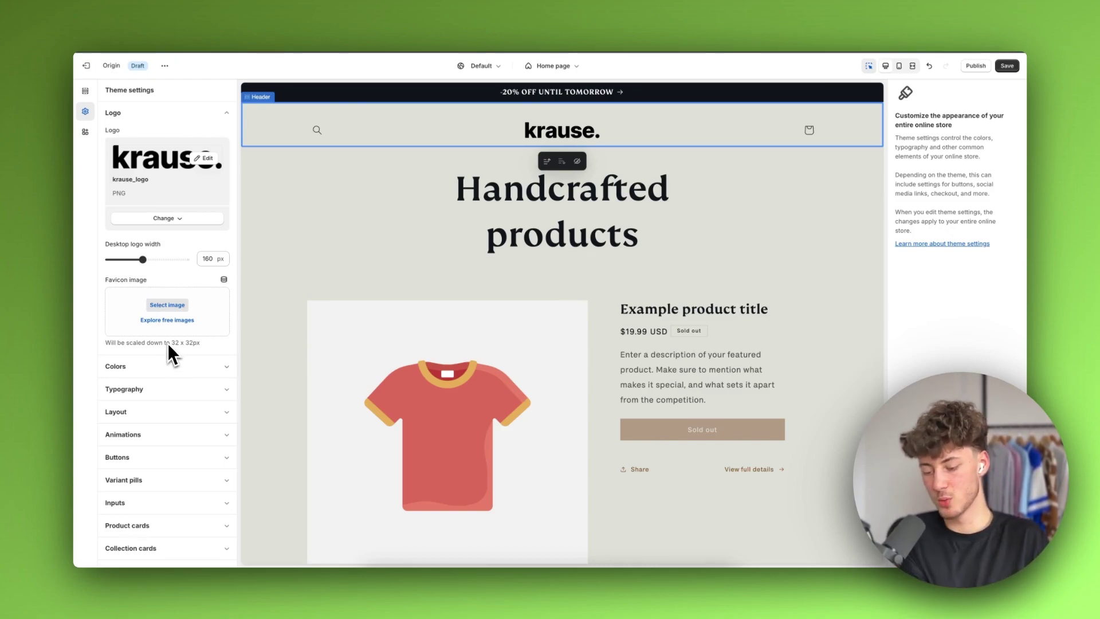
{"action": "left_click_drag", "start_coordinate": [141, 342], "coordinate": [208, 342]}
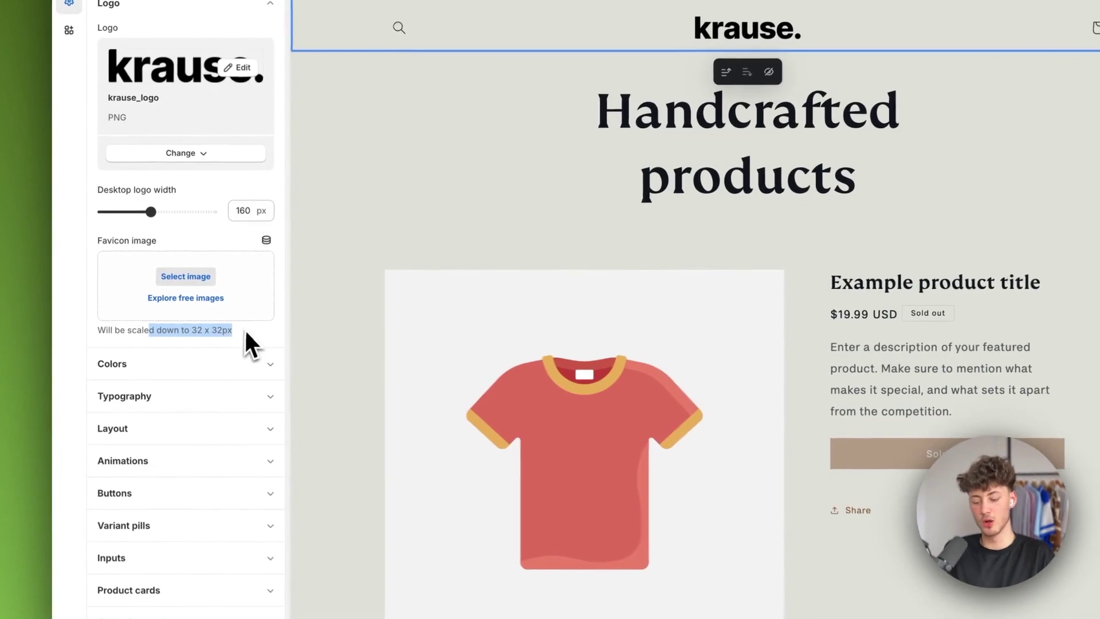
{"action": "left_click", "coordinate": [245, 331]}
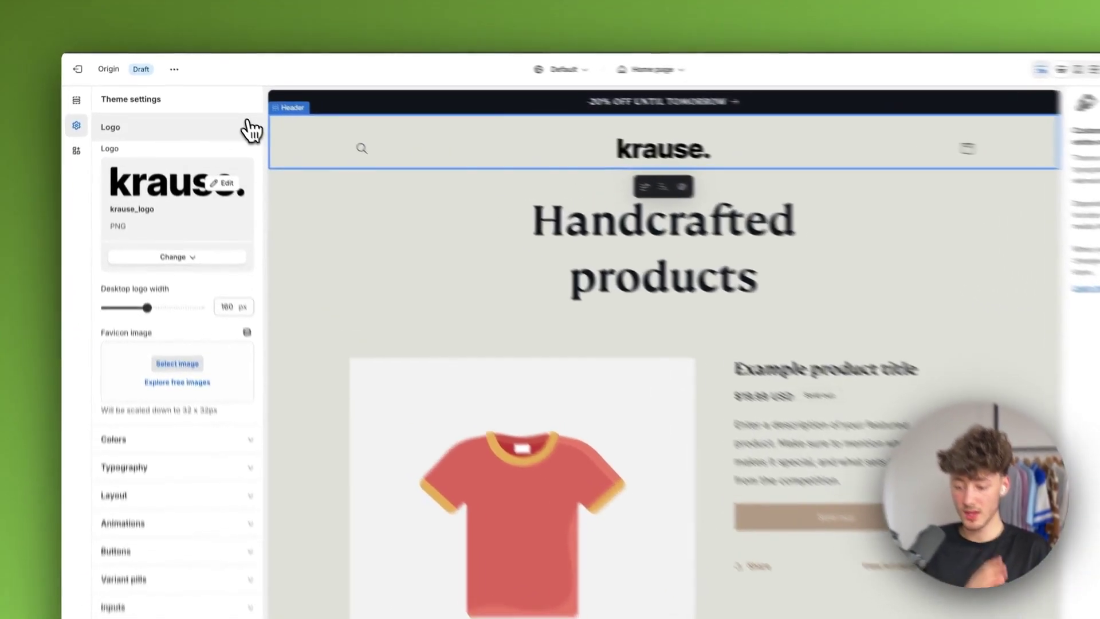
Expand Colors, look at Scheme 5, then add a new Scheme 6 for editing
{"action": "left_click", "coordinate": [249, 128]}
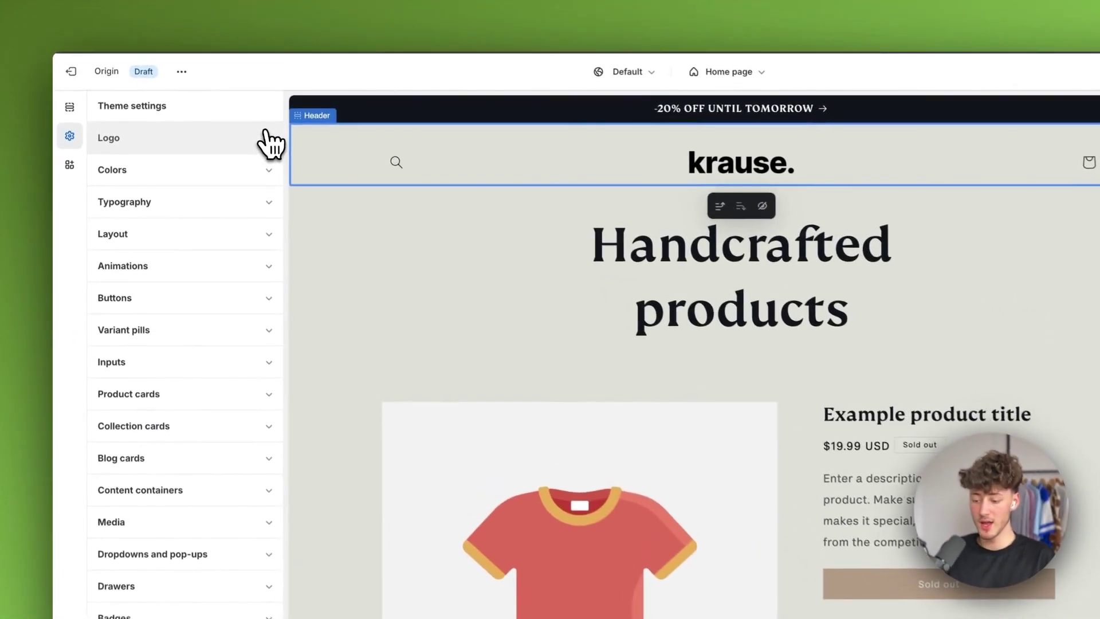
{"action": "left_click", "coordinate": [203, 162]}
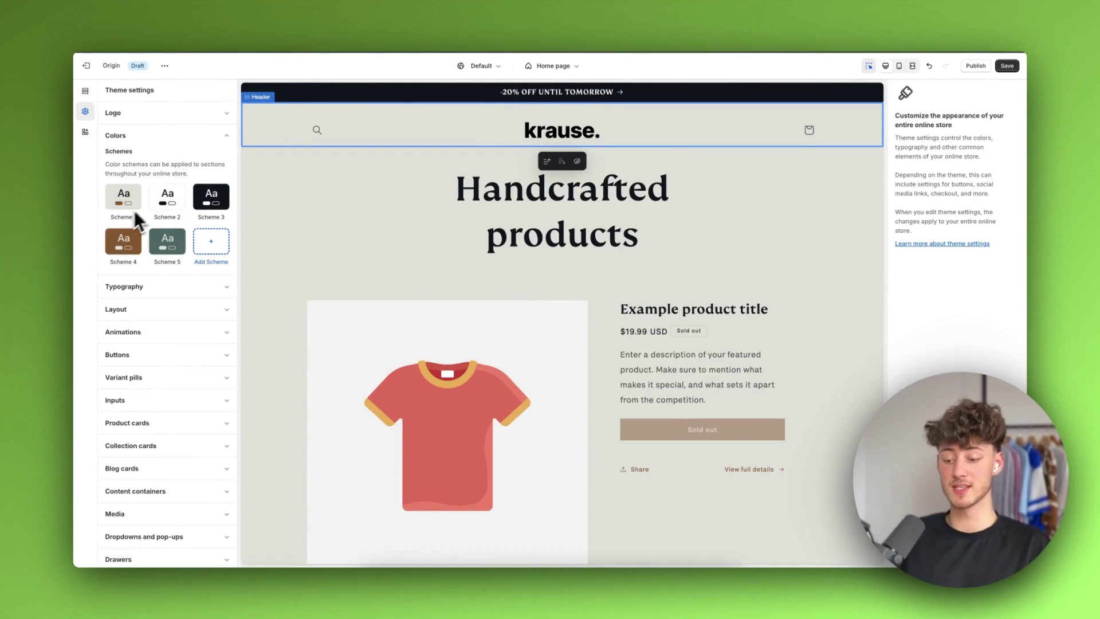
{"action": "left_click", "coordinate": [168, 240]}
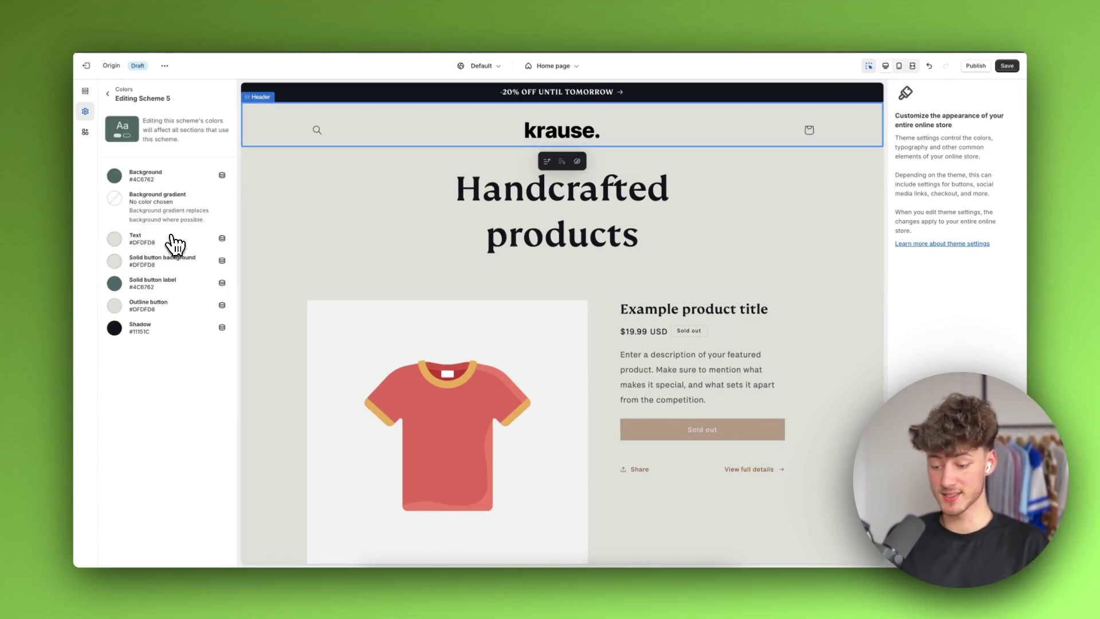
{"action": "left_click", "coordinate": [108, 95]}
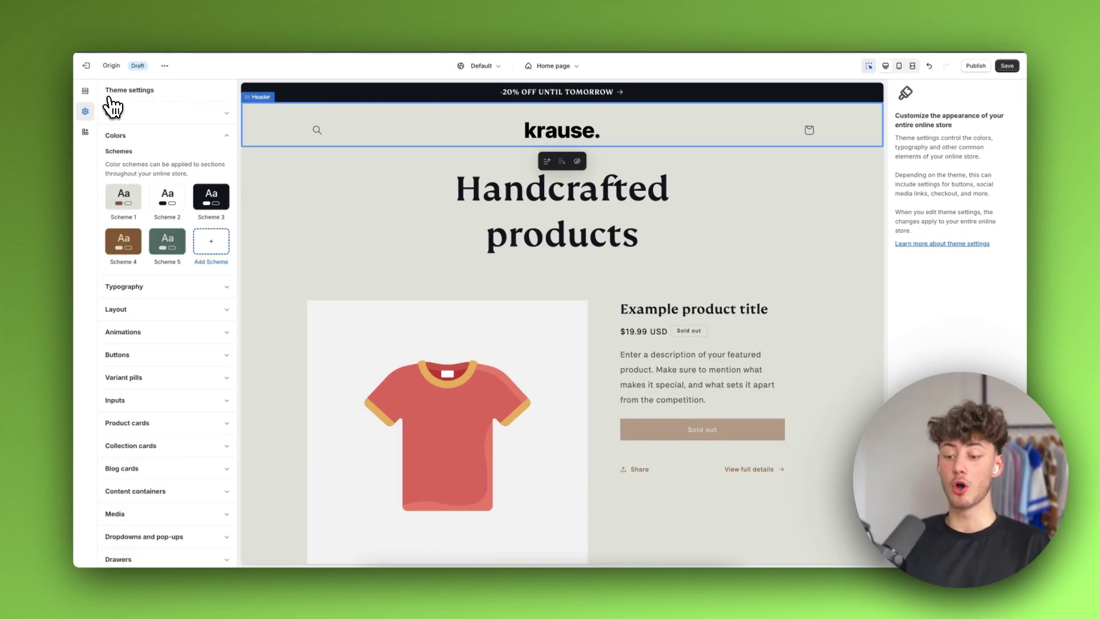
{"action": "left_click", "coordinate": [211, 242]}
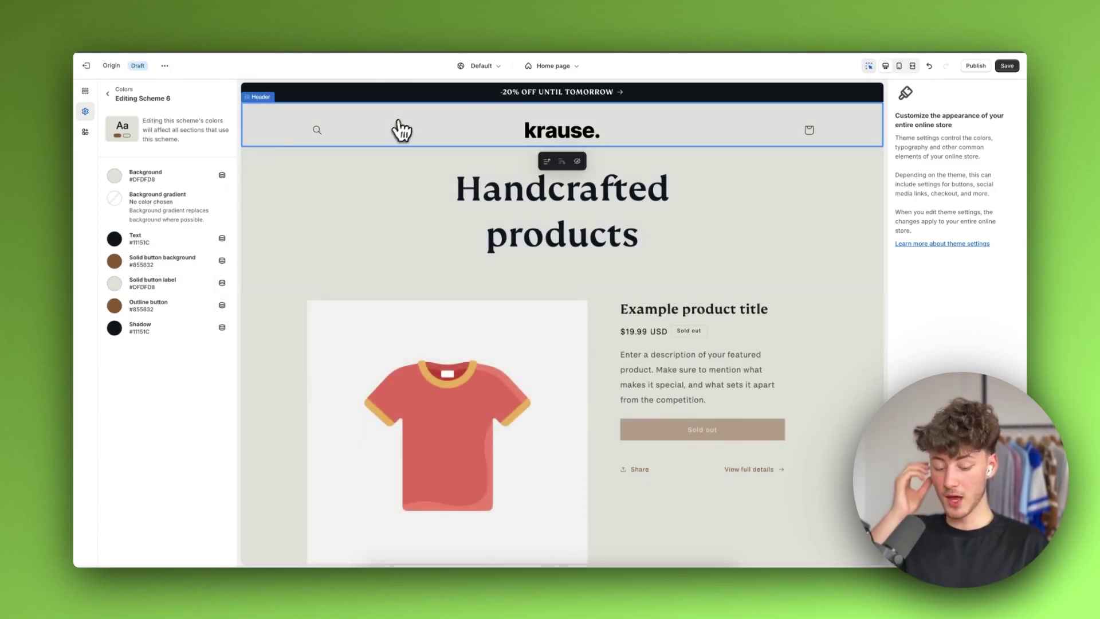
Cycle Coolors palettes until one shows Jasper red, Olivine, Tea green, white and dark purple
{"action": "key", "text": "ctrl+Tab"}
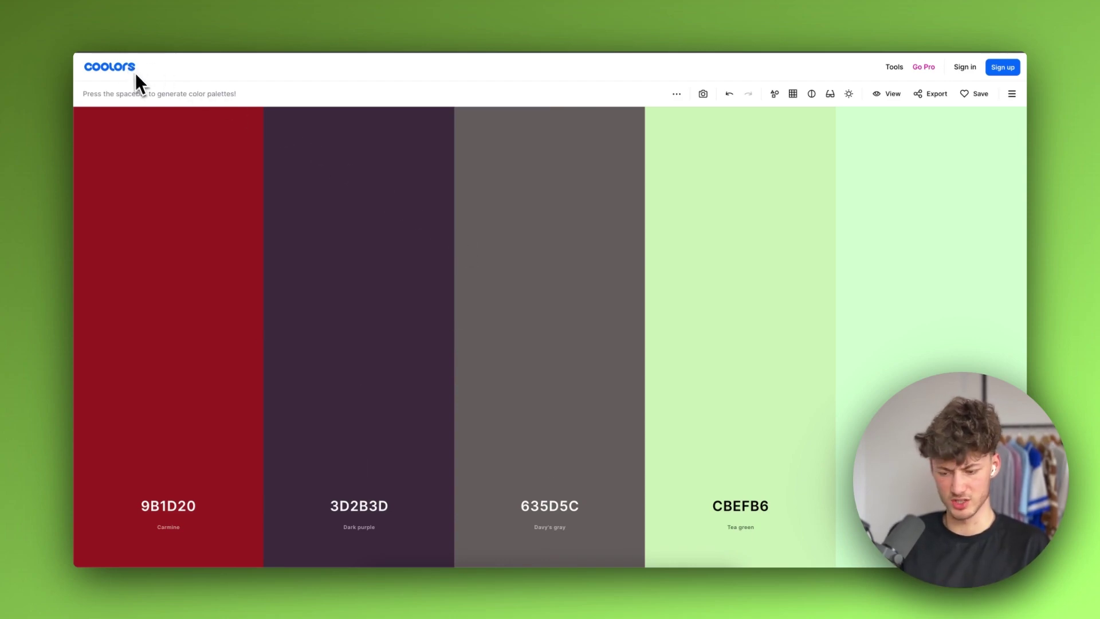
{"action": "key", "text": "space"}
{"action": "key", "text": "space"}
{"action": "key", "text": "space"}
{"action": "key", "text": "space"}
{"action": "key", "text": "space"}
{"action": "key", "text": "space"}
{"action": "key", "text": "space"}
{"action": "key", "text": "space"}
{"action": "key", "text": "space"}
{"action": "key", "text": "space"}
{"action": "key", "text": "space"}
{"action": "key", "text": "space"}
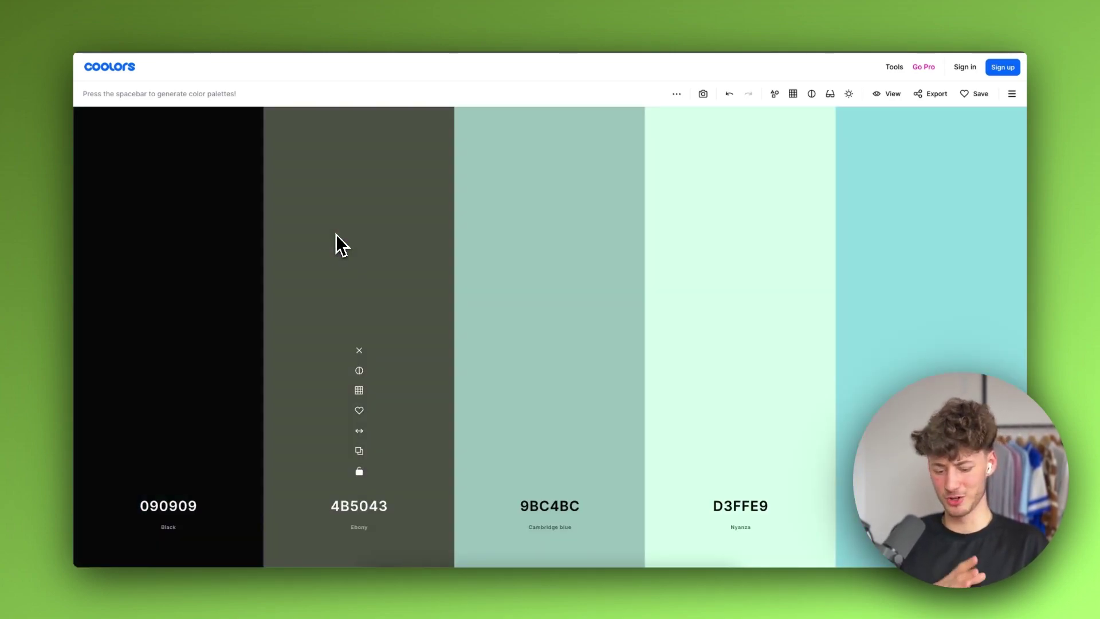
{"action": "key", "text": "space"}
{"action": "key", "text": "space"}
{"action": "key", "text": "space"}
{"action": "key", "text": "space"}
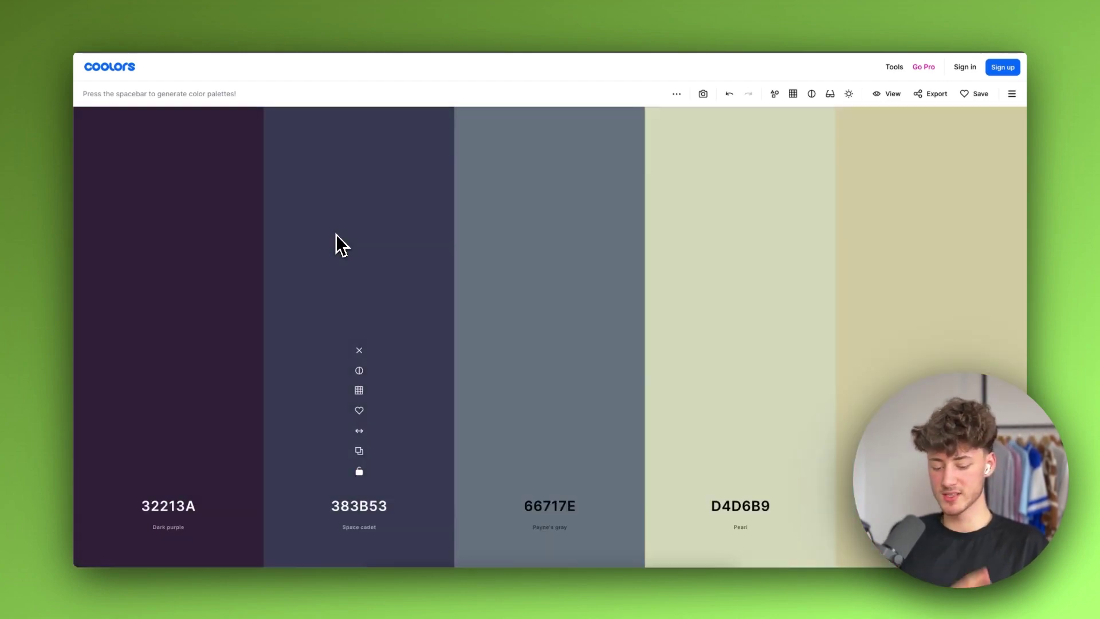
{"action": "key", "text": "space"}
{"action": "key", "text": "space"}
{"action": "key", "text": "space"}
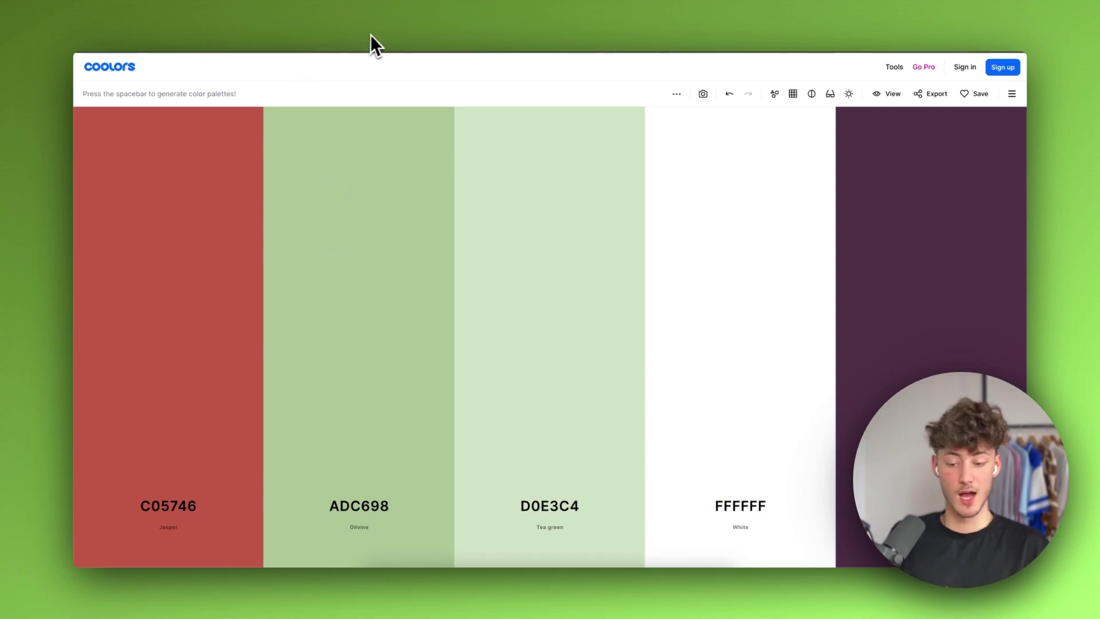
{"action": "key", "text": "space"}
{"action": "key", "text": "space"}
{"action": "key", "text": "space"}
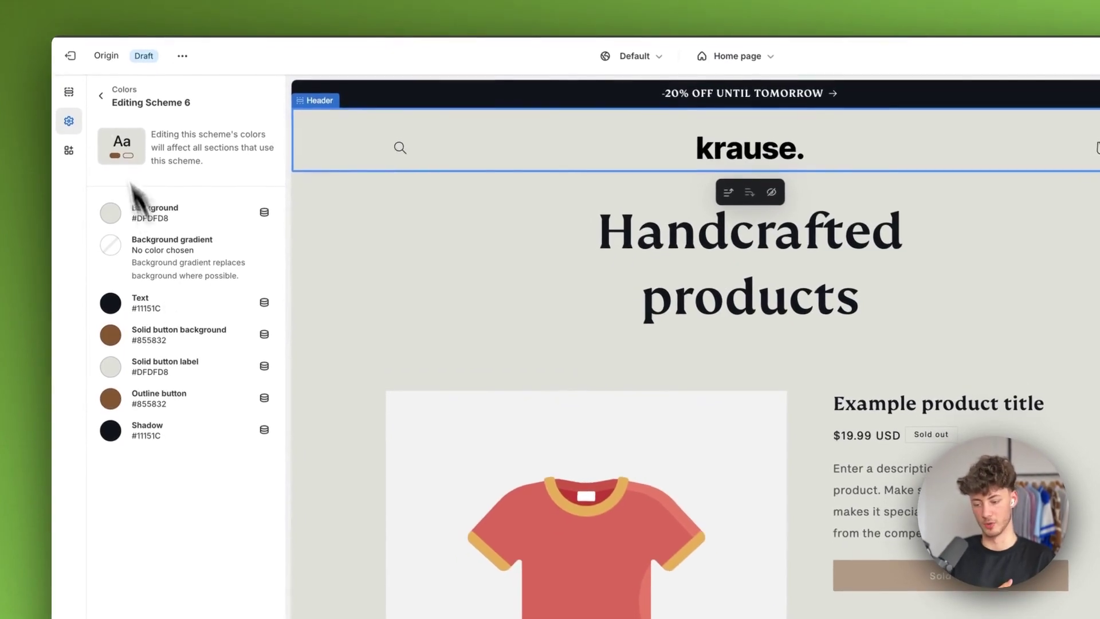
Back in Theme settings, browse heading font alternatives under Typography, keeping the current fonts
{"action": "left_click", "coordinate": [101, 90]}
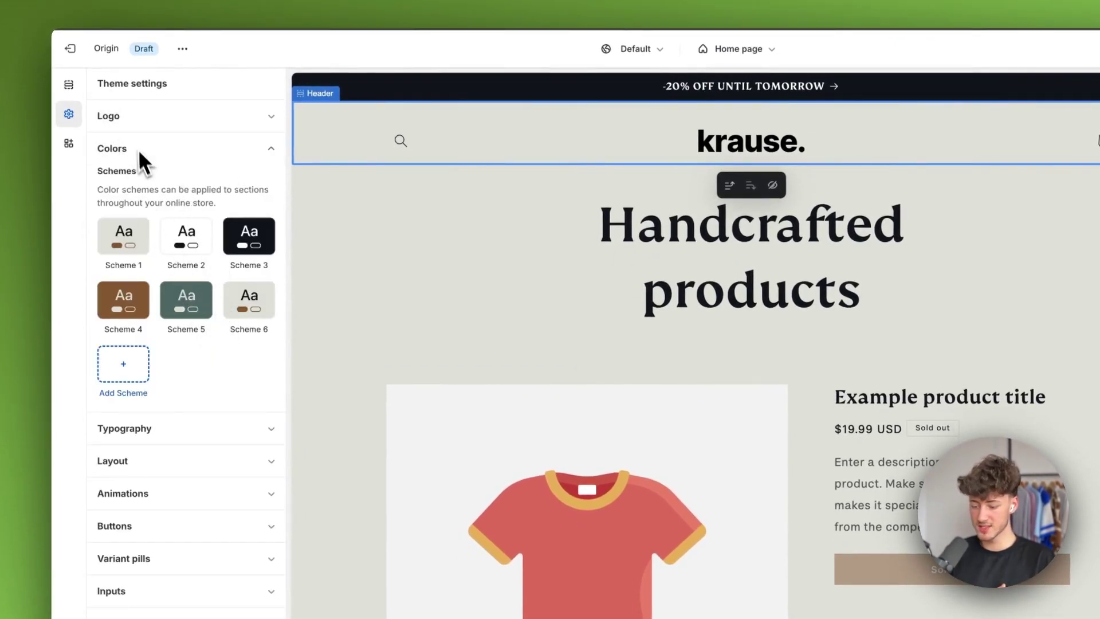
{"action": "left_click", "coordinate": [172, 149]}
{"action": "left_click", "coordinate": [176, 181]}
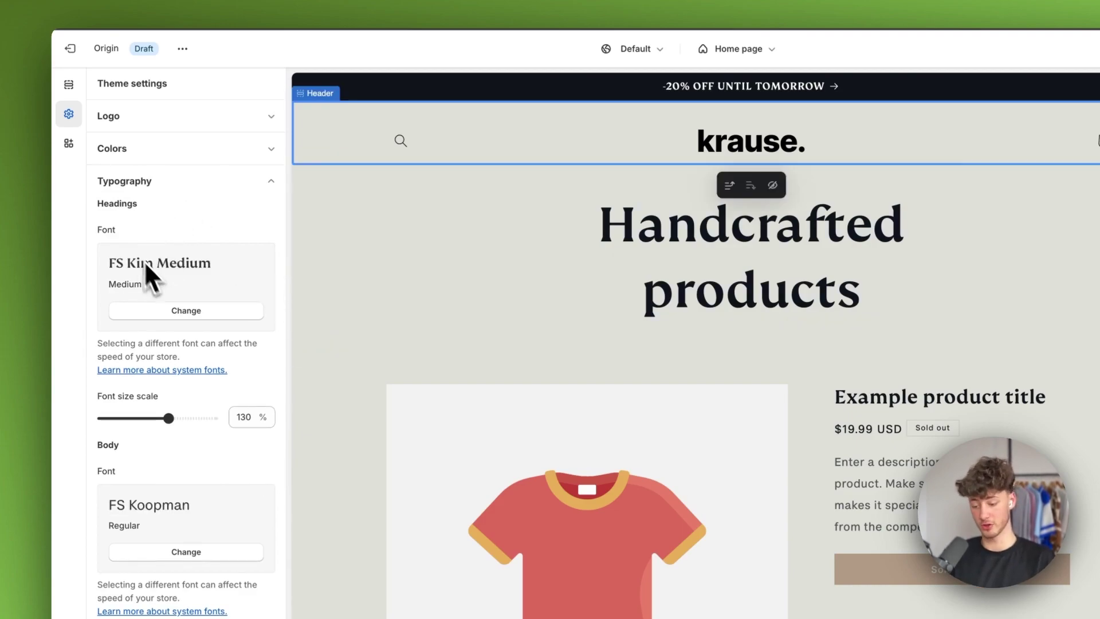
{"action": "left_click", "coordinate": [171, 317]}
{"action": "scroll", "coordinate": [192, 413], "scroll_direction": "down", "scroll_amount": 3}
{"action": "scroll", "coordinate": [191, 410], "scroll_direction": "up", "scroll_amount": 3}
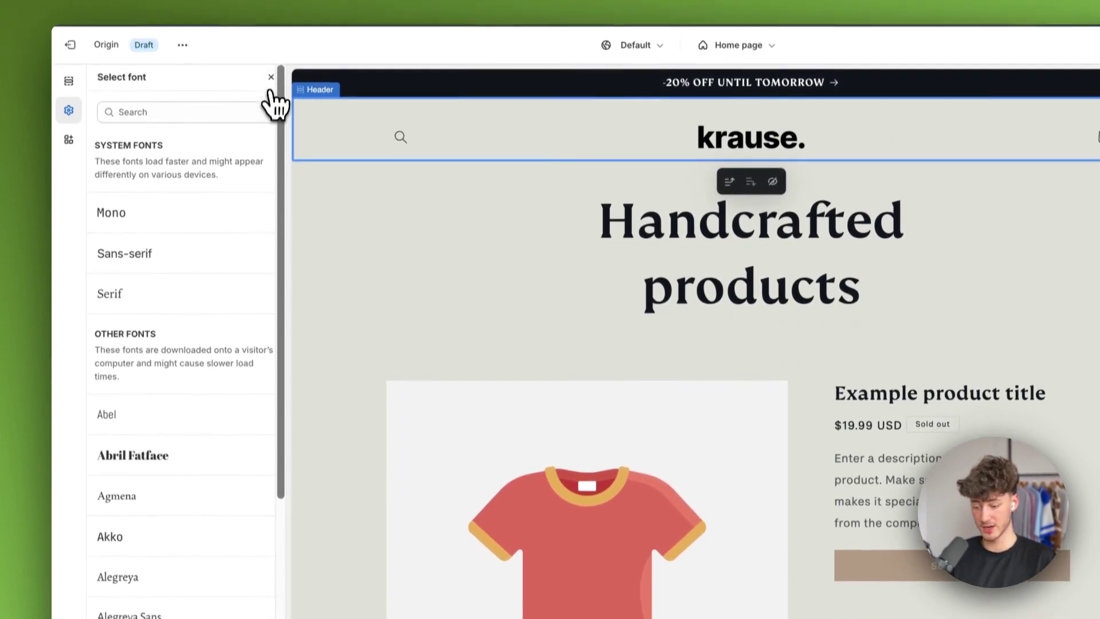
{"action": "left_click", "coordinate": [271, 78]}
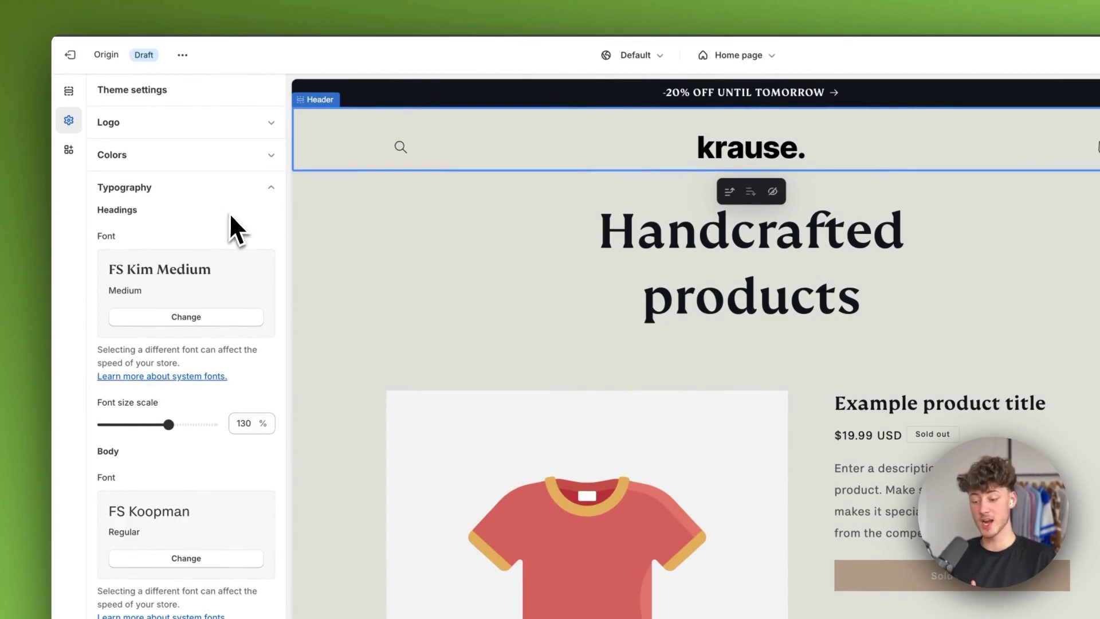
{"action": "left_click", "coordinate": [246, 189]}
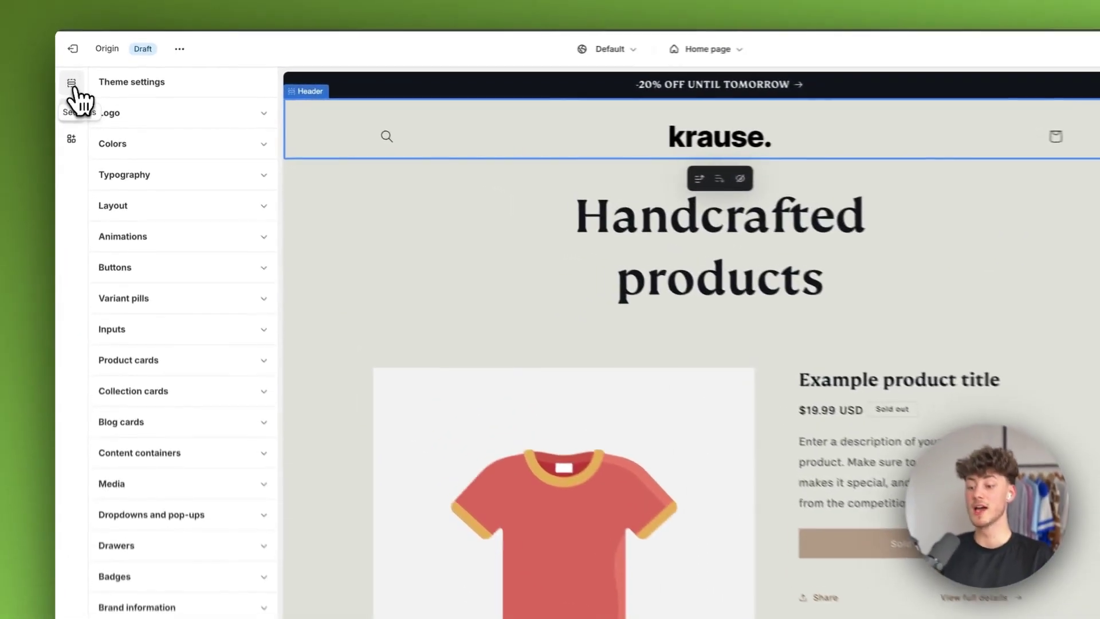
Select the Handcrafted products heading block in the home page's Rich text section
{"action": "left_click", "coordinate": [86, 93]}
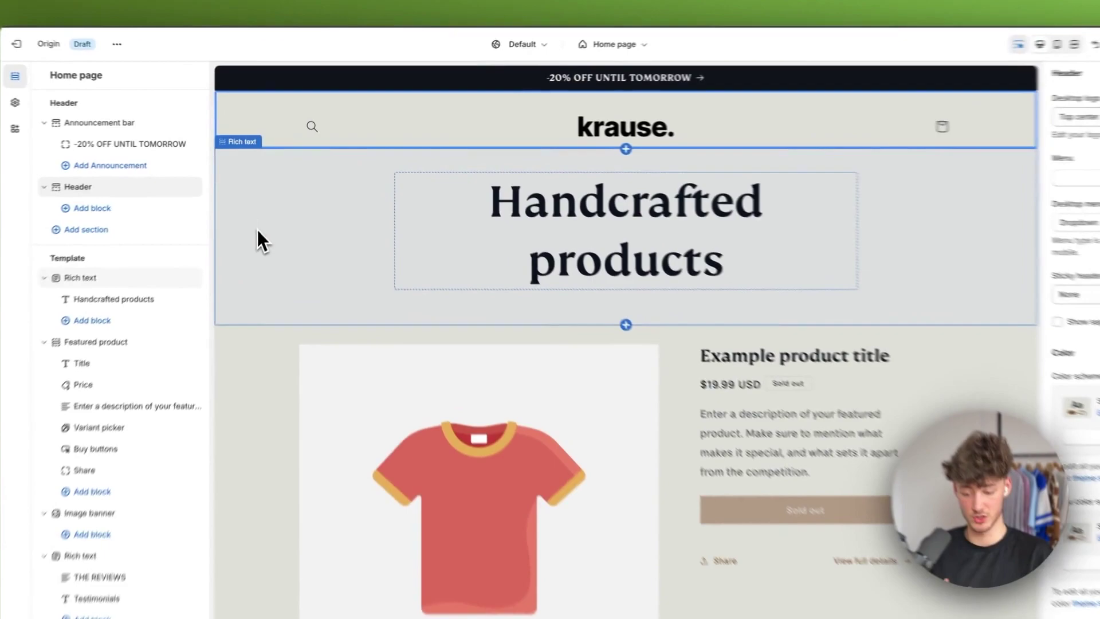
{"action": "left_click", "coordinate": [278, 223]}
{"action": "left_click", "coordinate": [558, 200]}
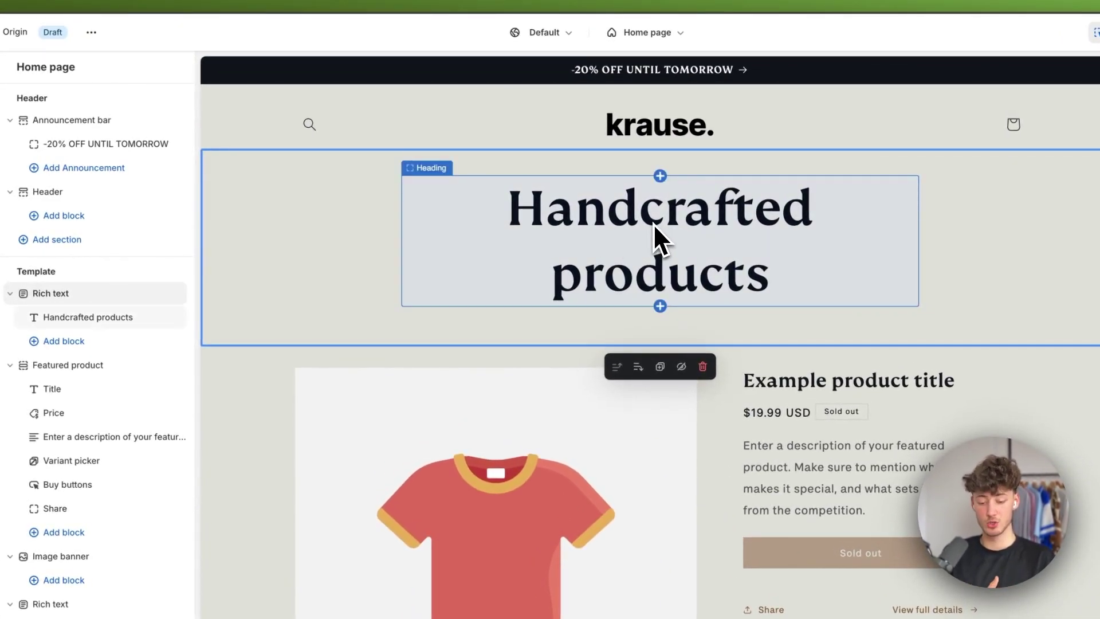
{"action": "left_click", "coordinate": [653, 223]}
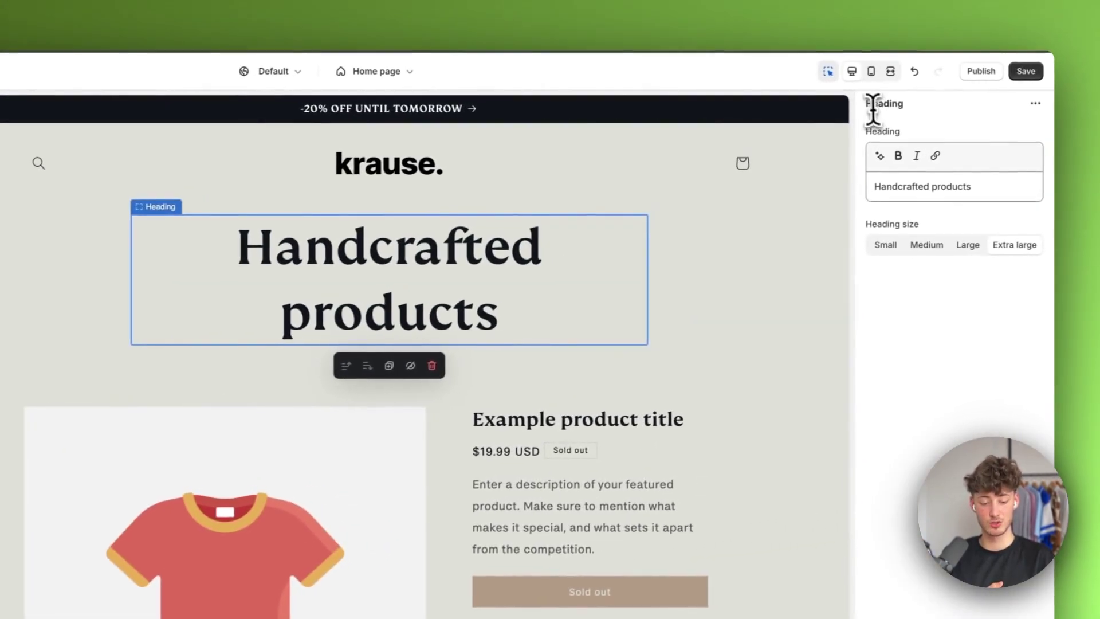
Change the heading text to 'Shop our newest Fits.' and keep its size Extra large
{"action": "left_click_drag", "start_coordinate": [870, 107], "coordinate": [909, 114]}
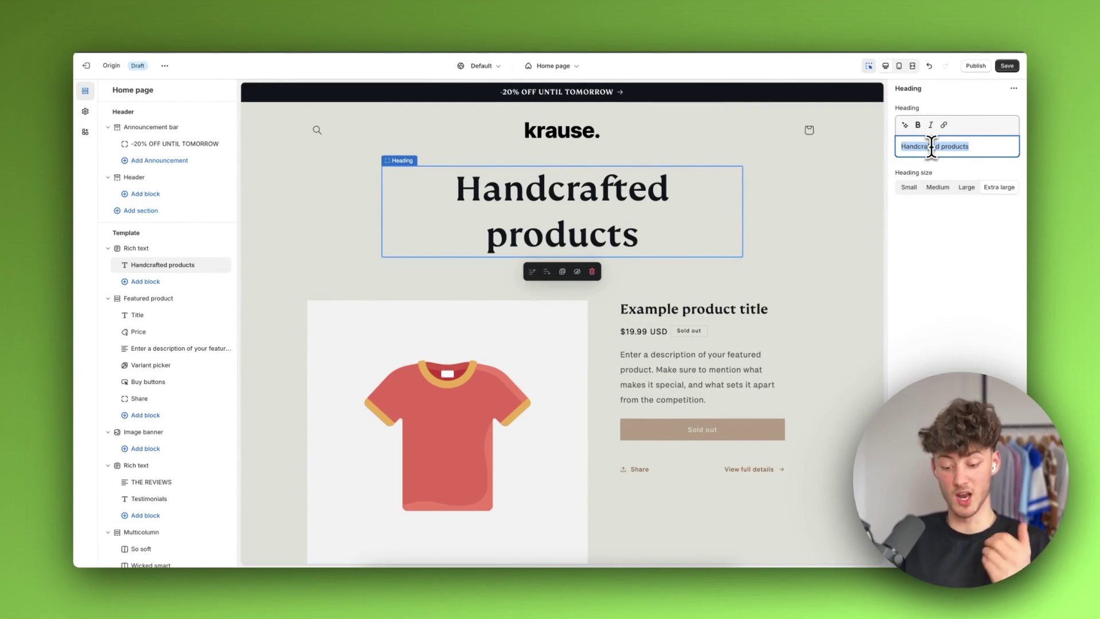
{"action": "type", "text": "Shop"}
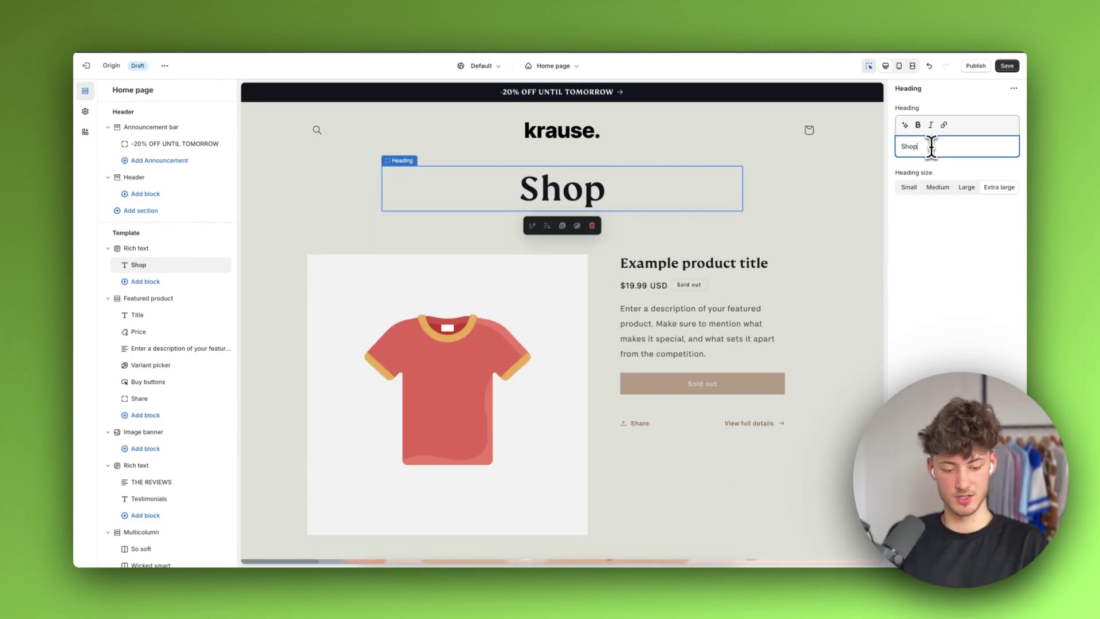
{"action": "type", "text": " our newest Fits."}
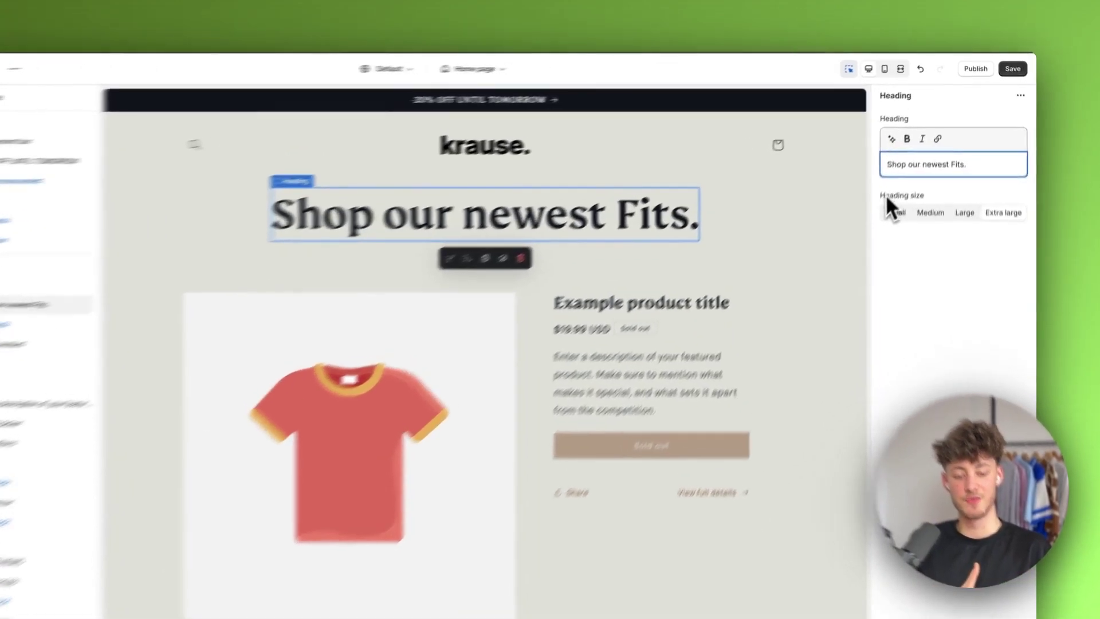
{"action": "left_click", "coordinate": [942, 176]}
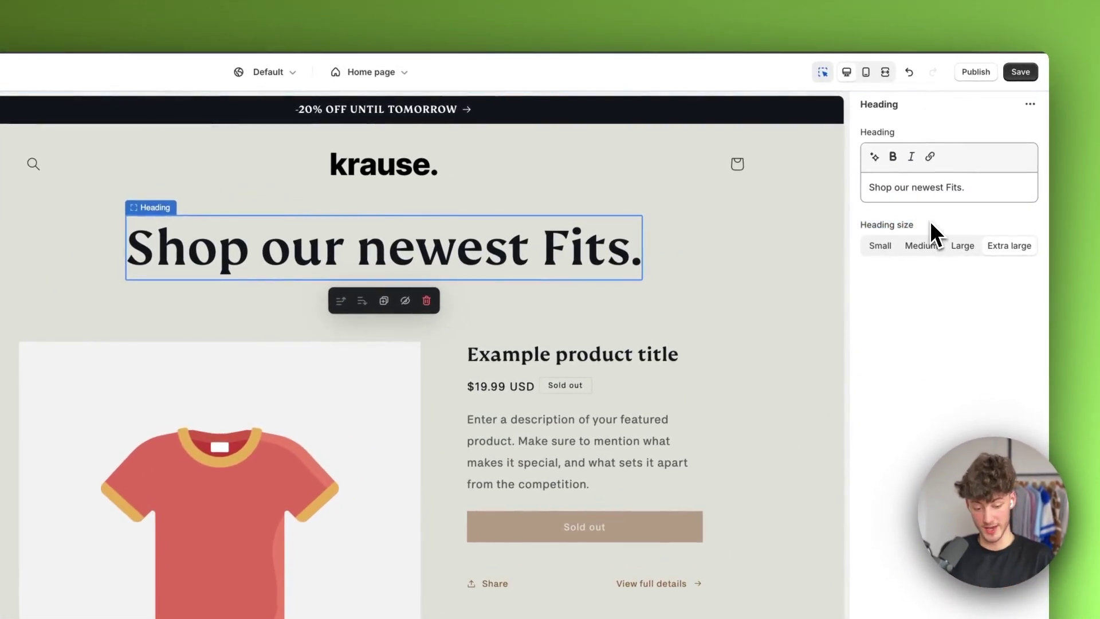
{"action": "left_click", "coordinate": [920, 246]}
{"action": "left_click", "coordinate": [961, 247]}
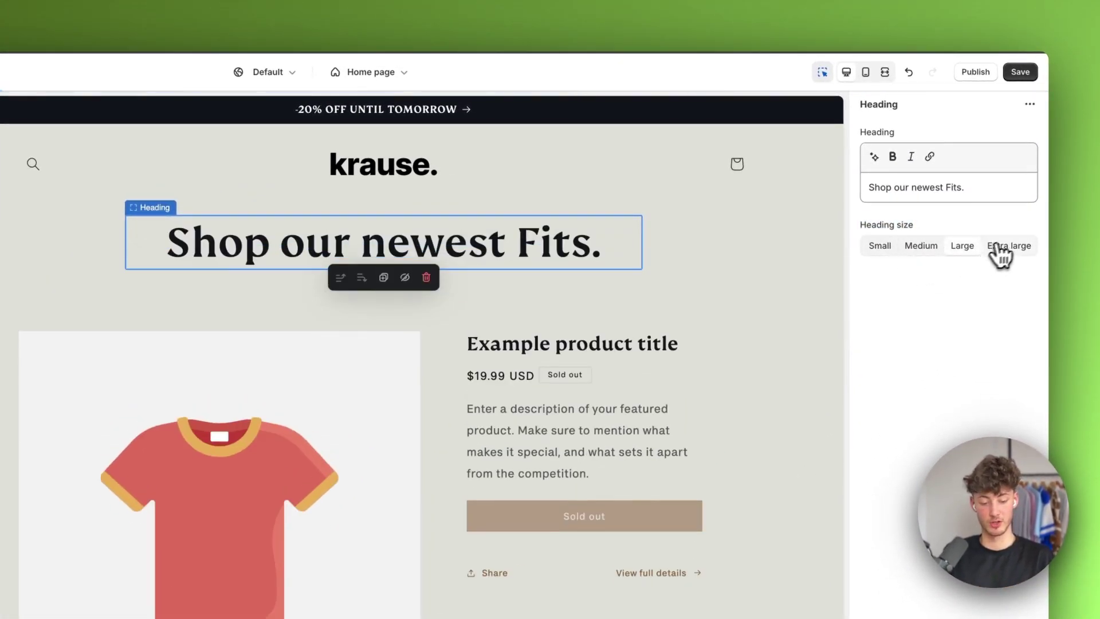
{"action": "left_click", "coordinate": [1002, 248]}
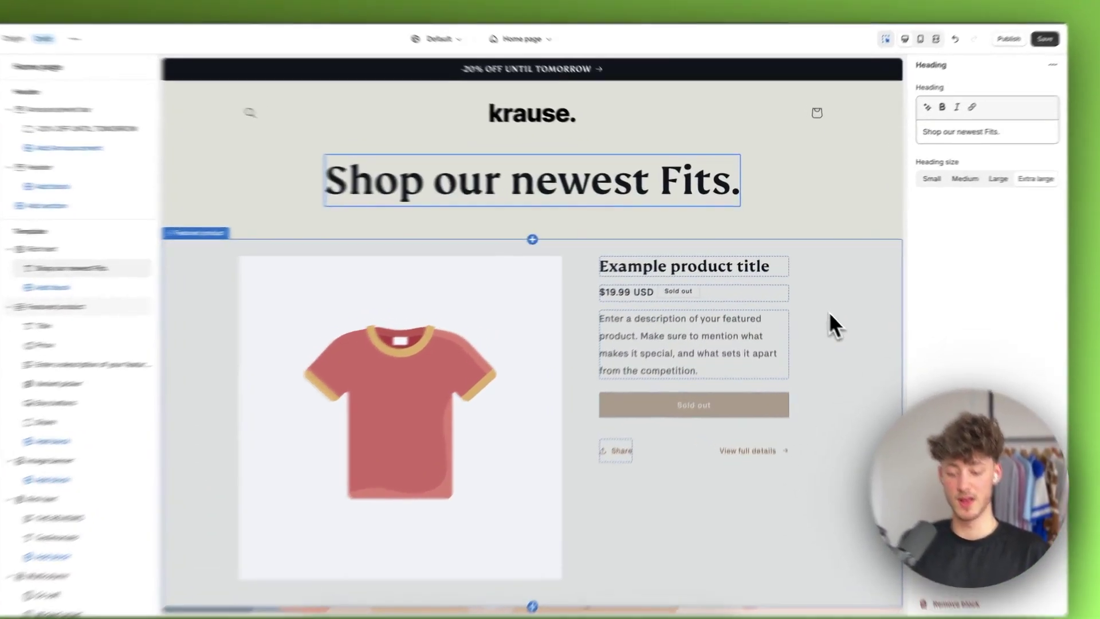
Feature the Relaxed Fit T-Shirt, $30.00 reduced from $60.00, in the Featured product section
{"action": "left_click", "coordinate": [824, 344]}
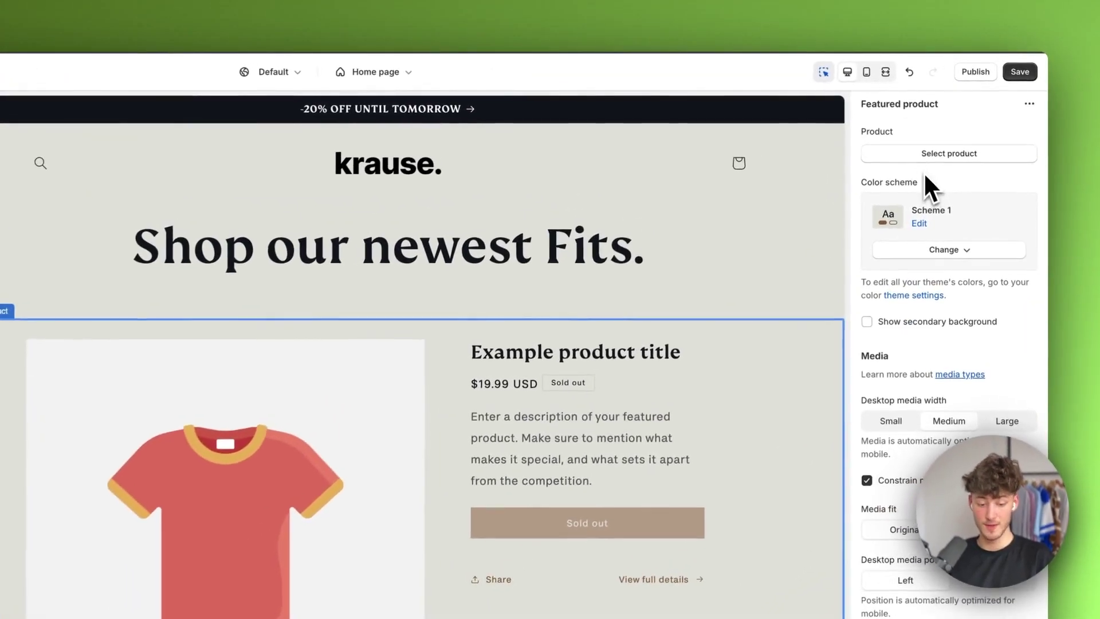
{"action": "left_click", "coordinate": [944, 124]}
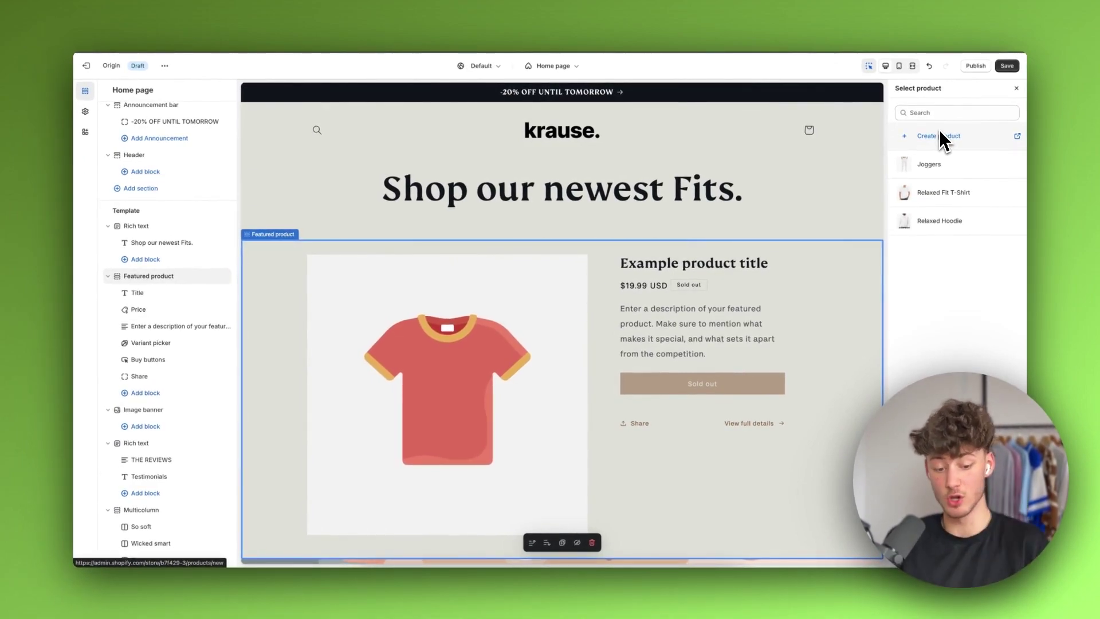
{"action": "left_click", "coordinate": [944, 194]}
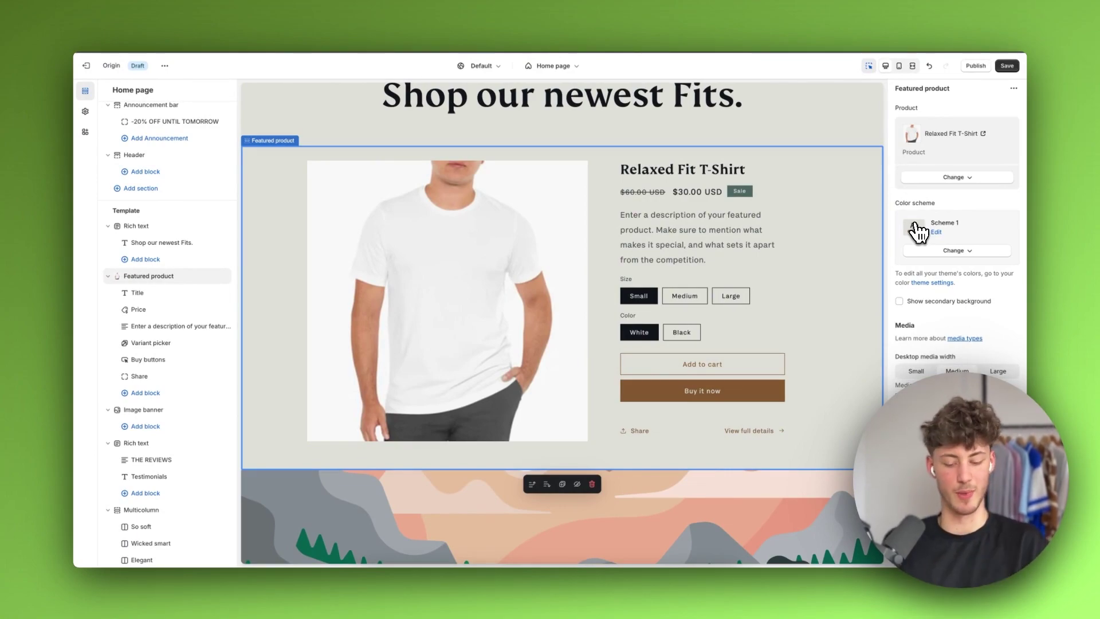
Delete the Image banner section so Testimonials sit right after the featured T-shirt
{"action": "scroll", "coordinate": [773, 179], "scroll_direction": "up", "scroll_amount": 1}
{"action": "scroll", "coordinate": [776, 199], "scroll_direction": "down", "scroll_amount": 5}
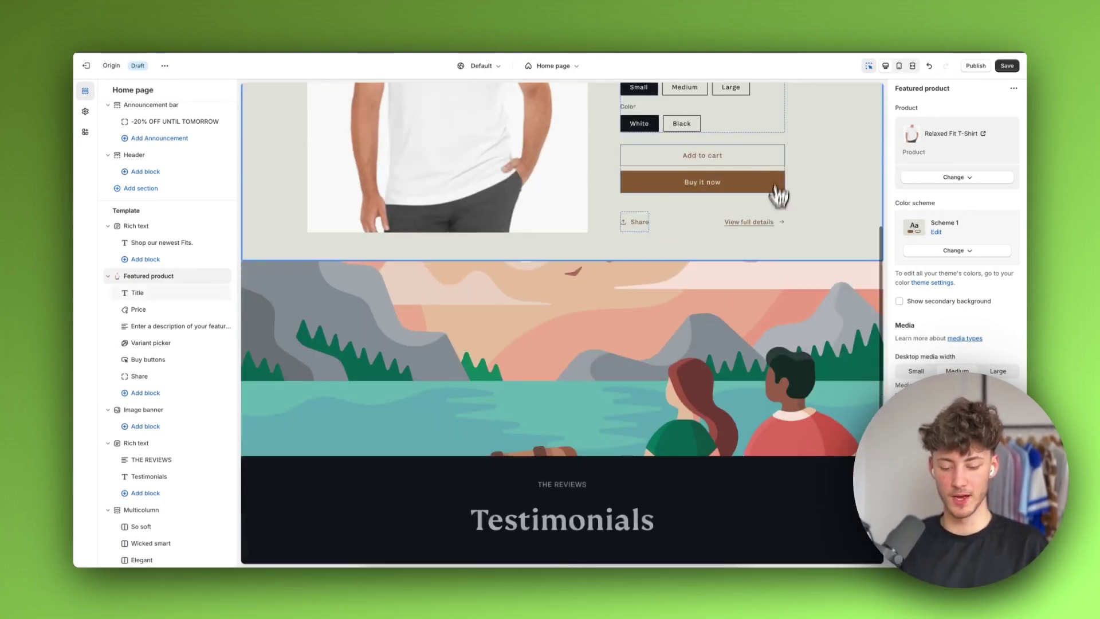
{"action": "left_click", "coordinate": [705, 361]}
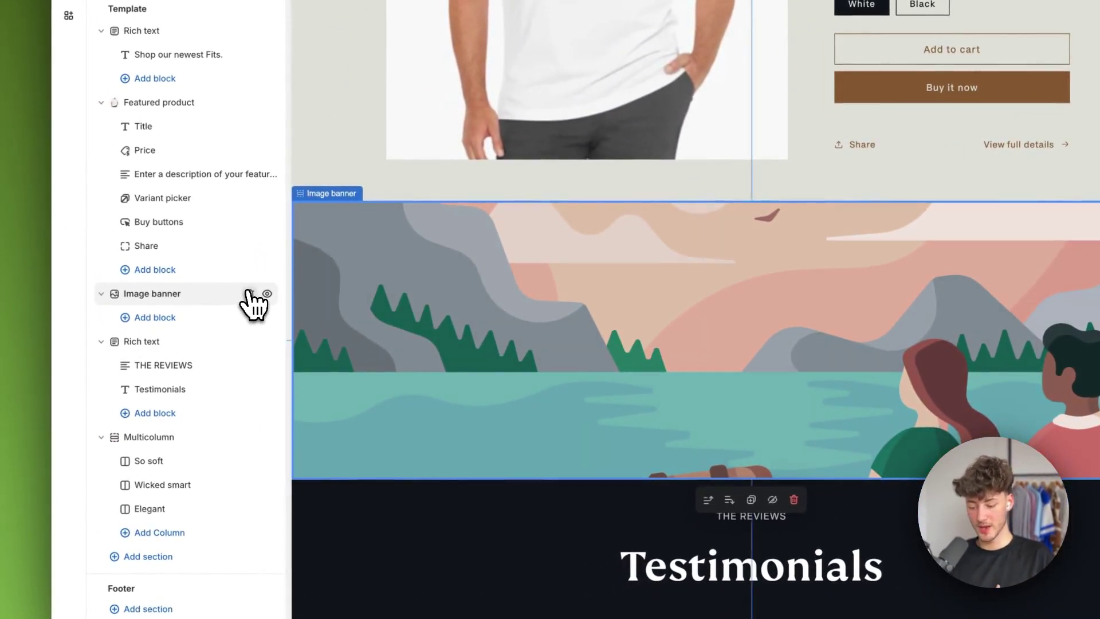
{"action": "left_click", "coordinate": [250, 293]}
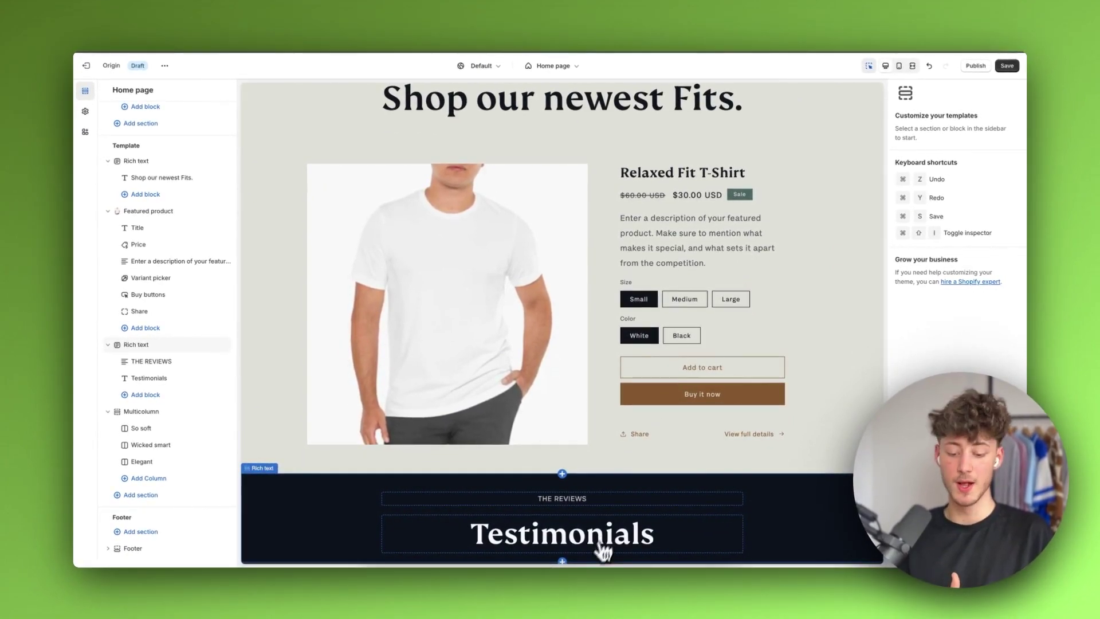
Insert a Multicolumn section between the featured T-shirt and The Reviews
{"action": "left_click", "coordinate": [567, 484]}
{"action": "key", "text": "Escape"}
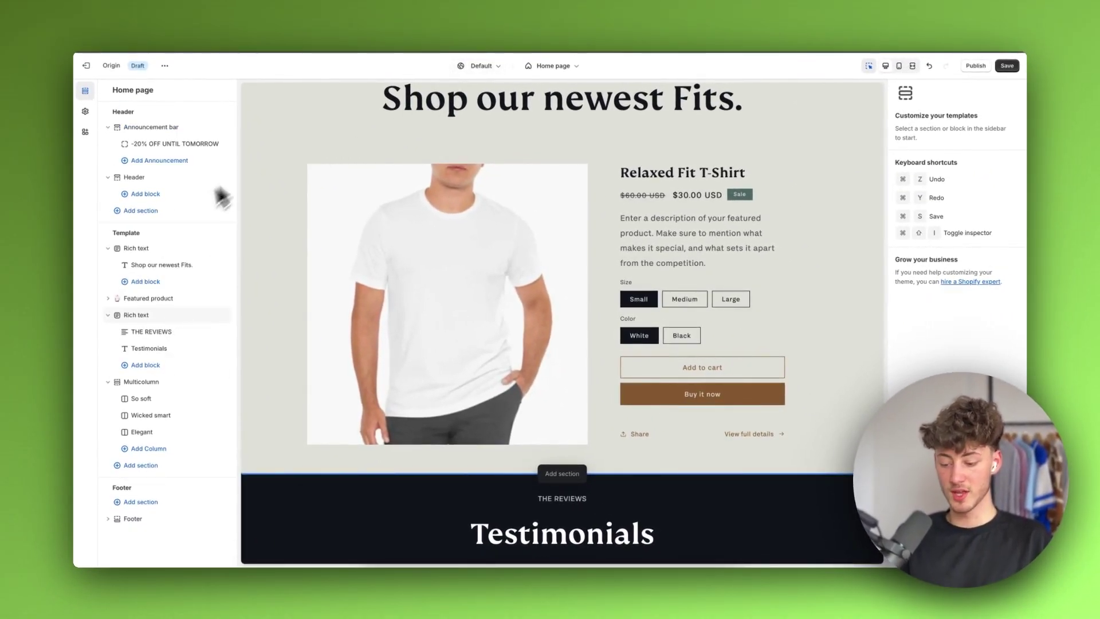
{"action": "left_click_drag", "start_coordinate": [148, 301], "coordinate": [173, 307]}
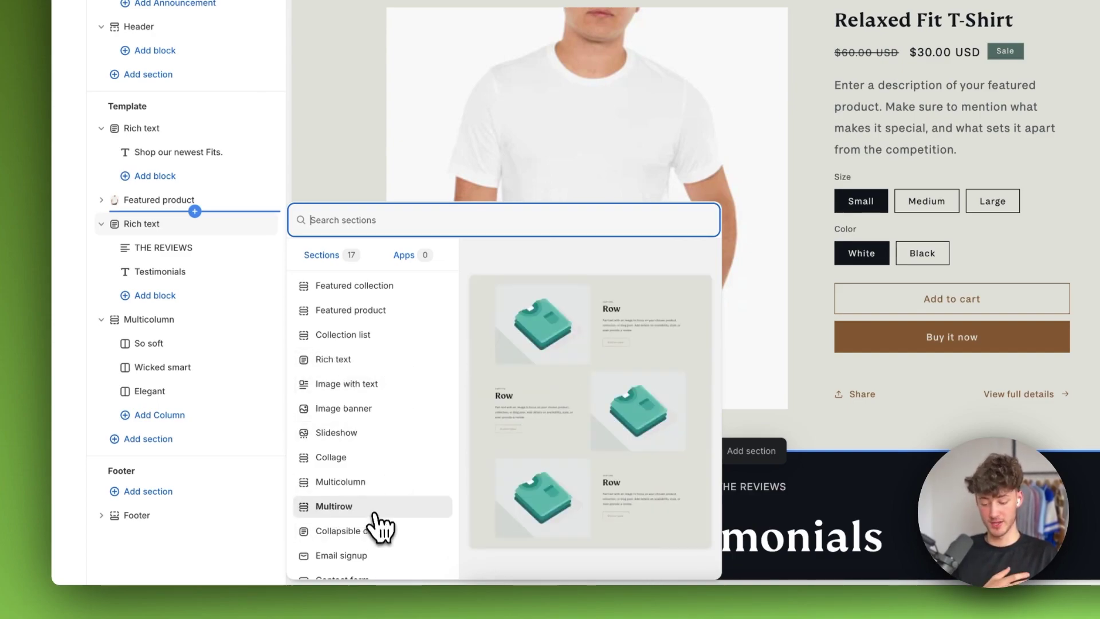
{"action": "scroll", "coordinate": [380, 518], "scroll_direction": "down", "scroll_amount": 1}
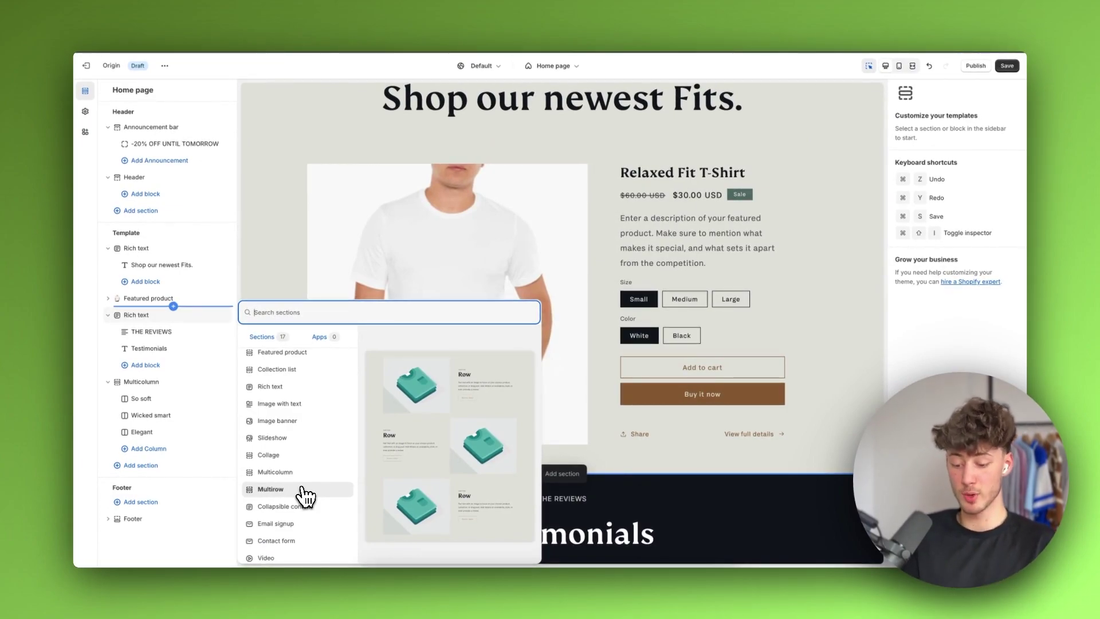
{"action": "scroll", "coordinate": [303, 489], "scroll_direction": "down", "scroll_amount": 3}
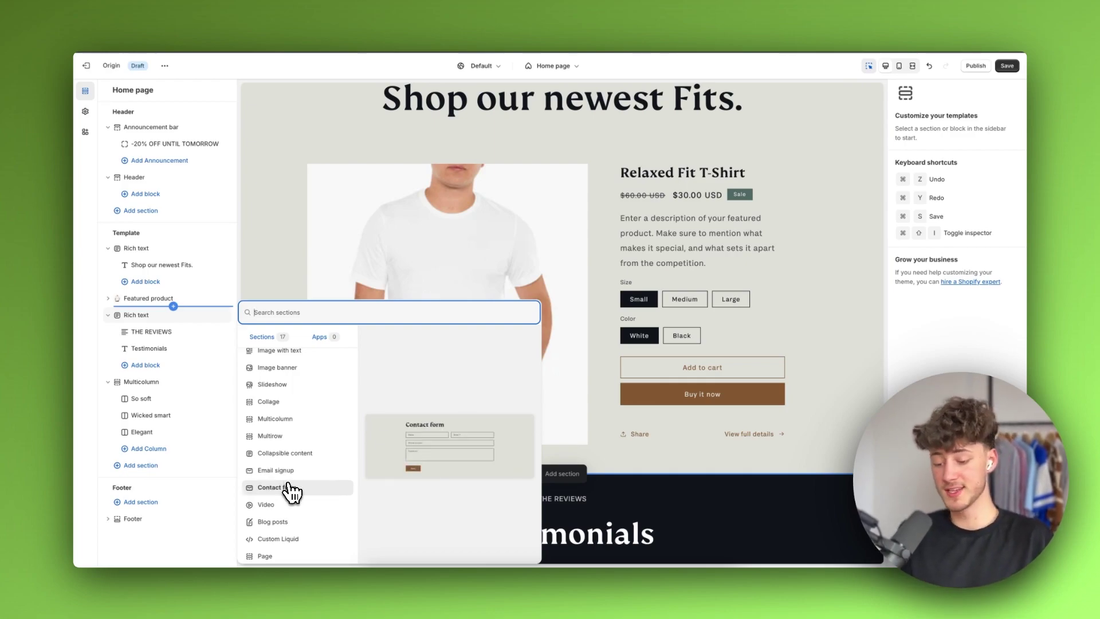
{"action": "scroll", "coordinate": [290, 491], "scroll_direction": "up", "scroll_amount": 4}
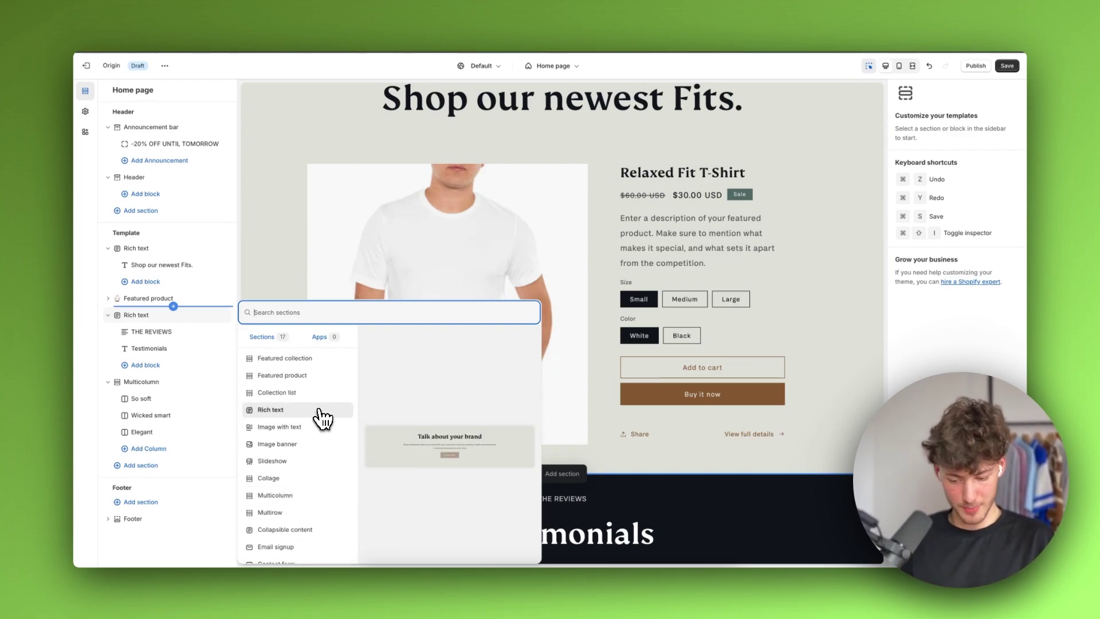
{"action": "scroll", "coordinate": [296, 519], "scroll_direction": "down", "scroll_amount": 4}
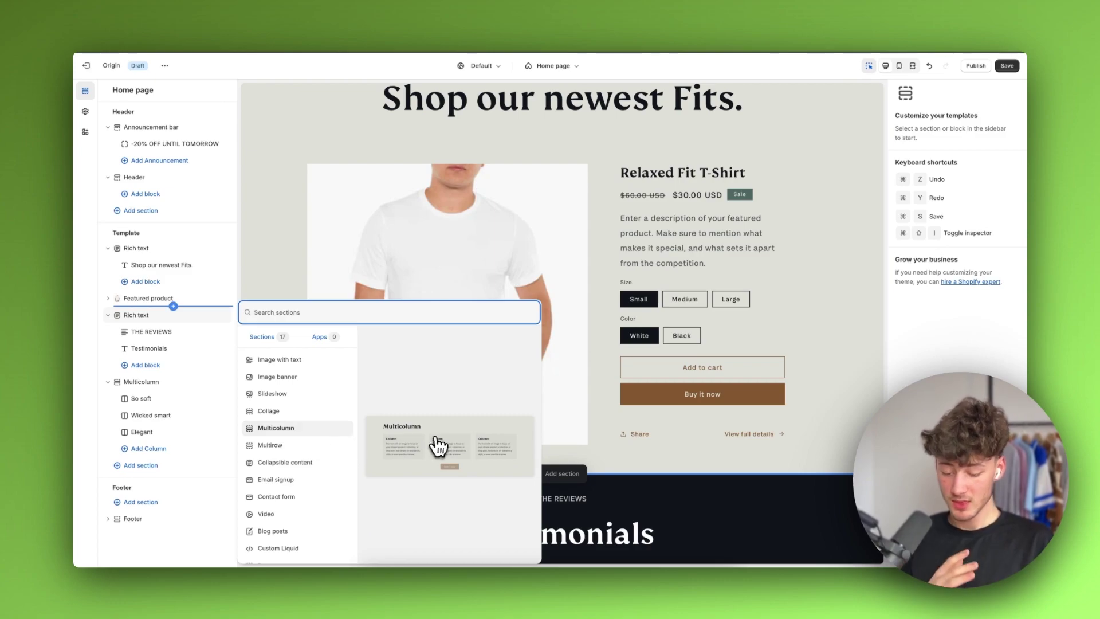
{"action": "key", "text": "Escape"}
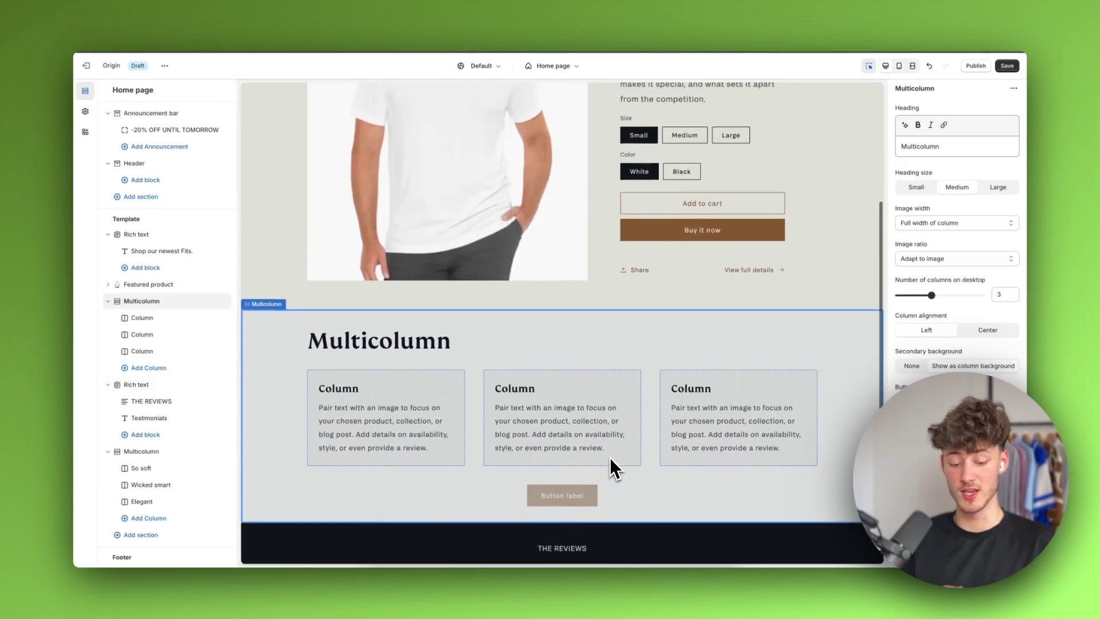
Rename the Multicolumn heading to 'Dont just take our word.' and select the first column block
{"action": "double_click", "coordinate": [401, 354]}
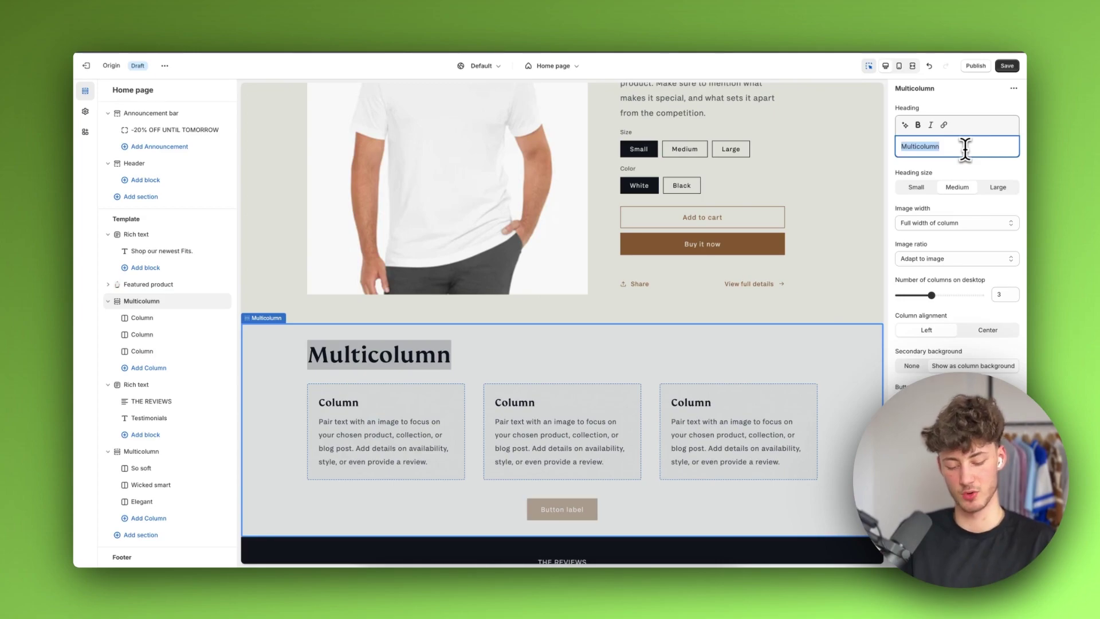
{"action": "key", "text": "BackSpace"}
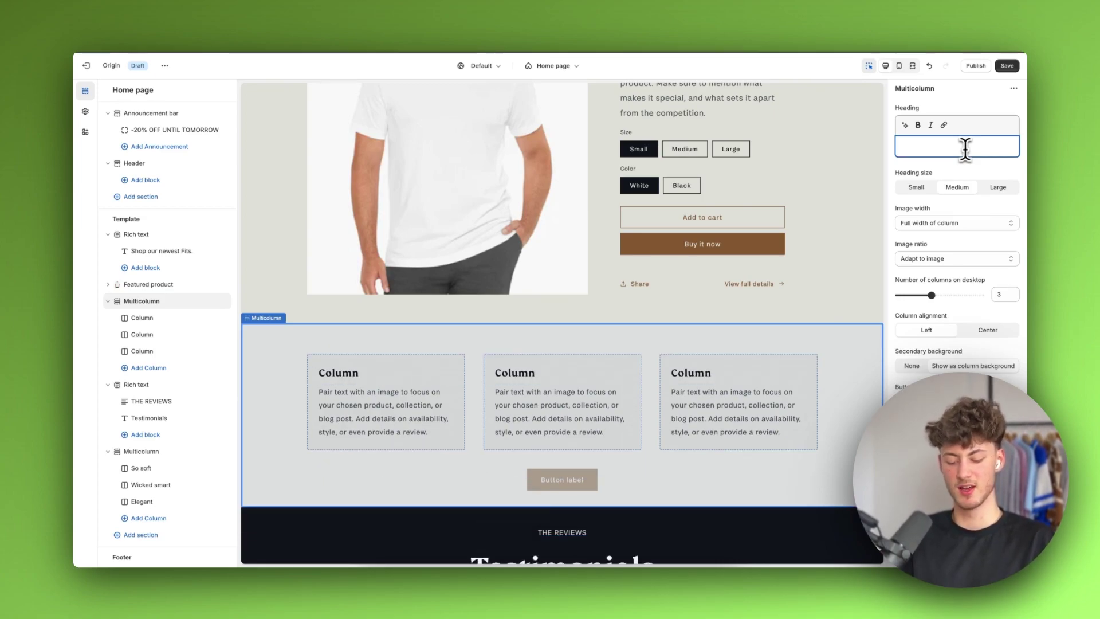
{"action": "type", "text": "Dont just take our word."}
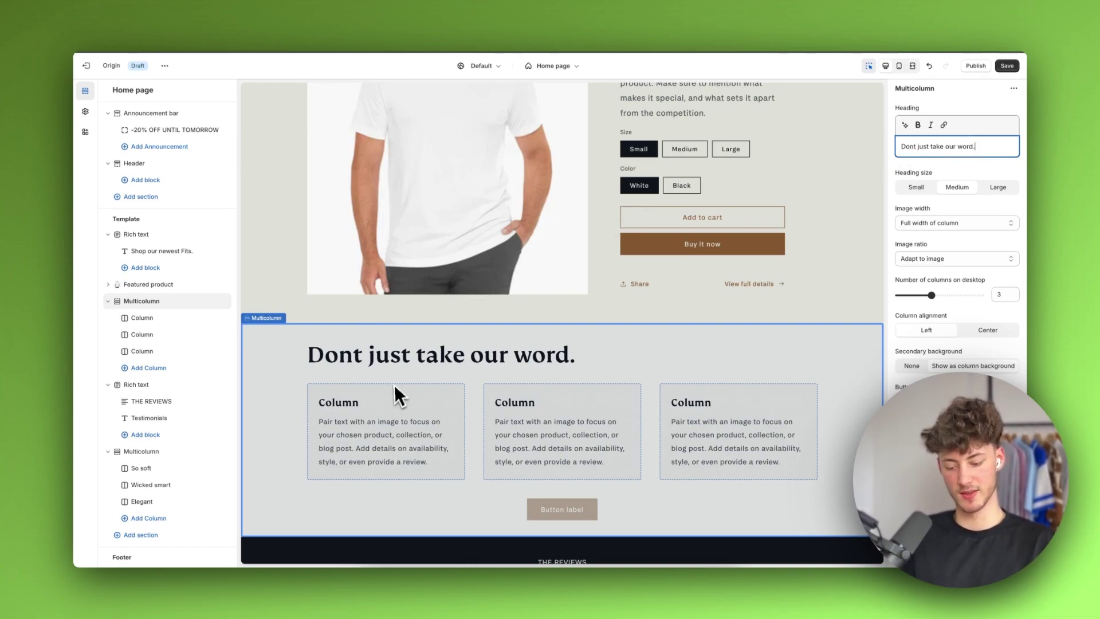
{"action": "left_click", "coordinate": [390, 405]}
{"action": "scroll", "coordinate": [388, 412], "scroll_direction": "down", "scroll_amount": 4}
{"action": "scroll", "coordinate": [501, 211], "scroll_direction": "up", "scroll_amount": 4}
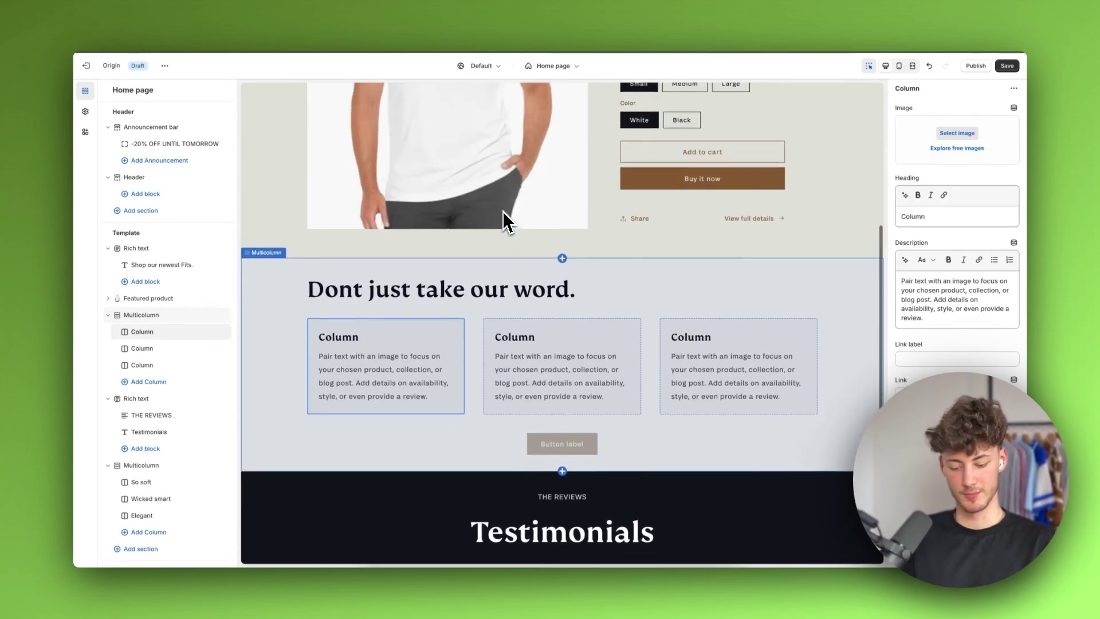
Fill in the first column's heading and the testimonial text 'The Jogger was super good.'
{"action": "left_click", "coordinate": [935, 221]}
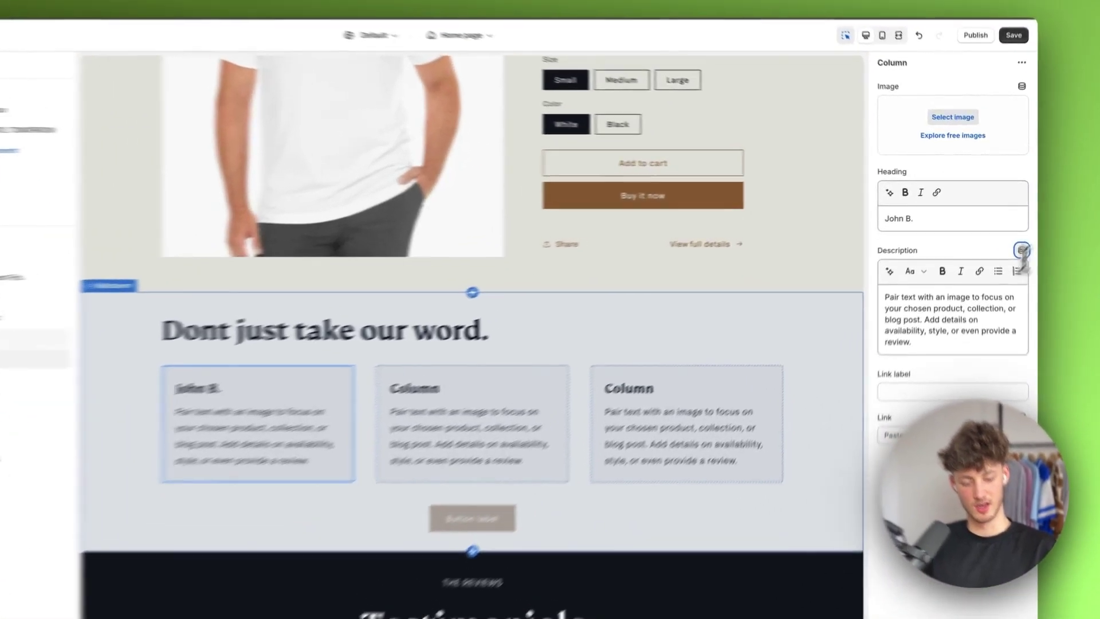
{"action": "triple_click", "coordinate": [970, 280]}
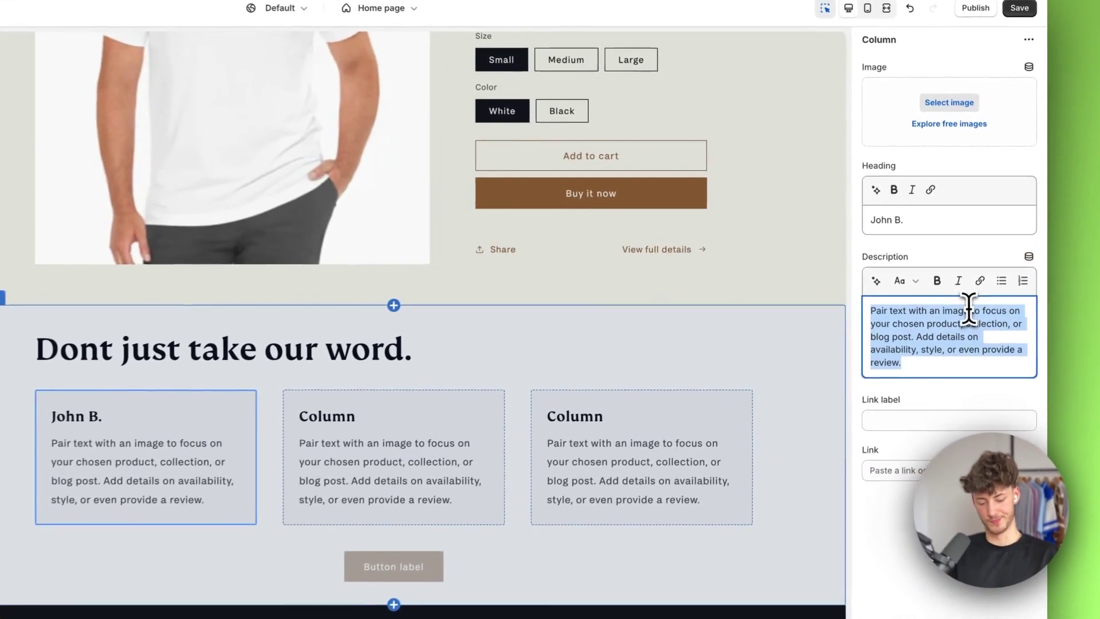
{"action": "type", "text": "The Jogger was super good."}
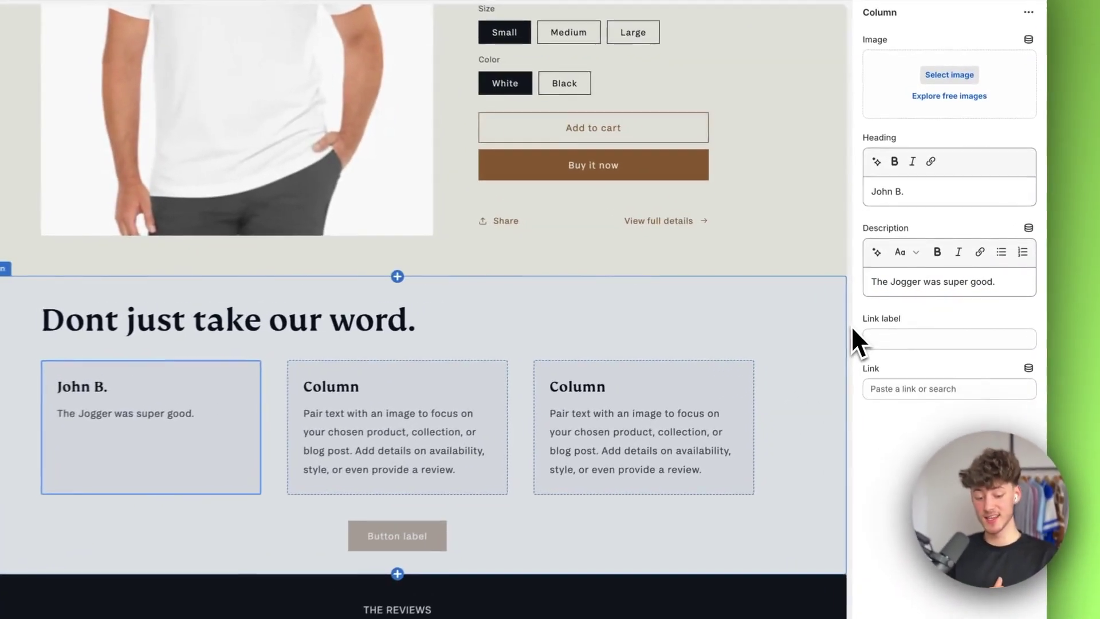
{"action": "left_click_drag", "start_coordinate": [862, 318], "coordinate": [900, 318]}
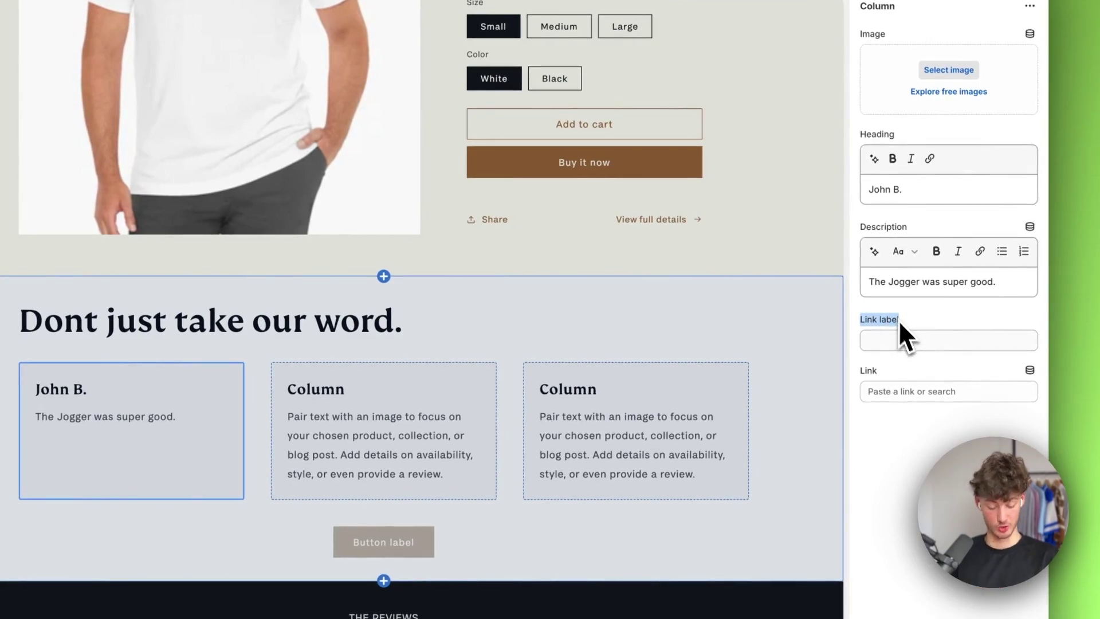
Give the column the link label 'Shop our newest Joggers', linking to the Joggers product
{"action": "left_click", "coordinate": [918, 339]}
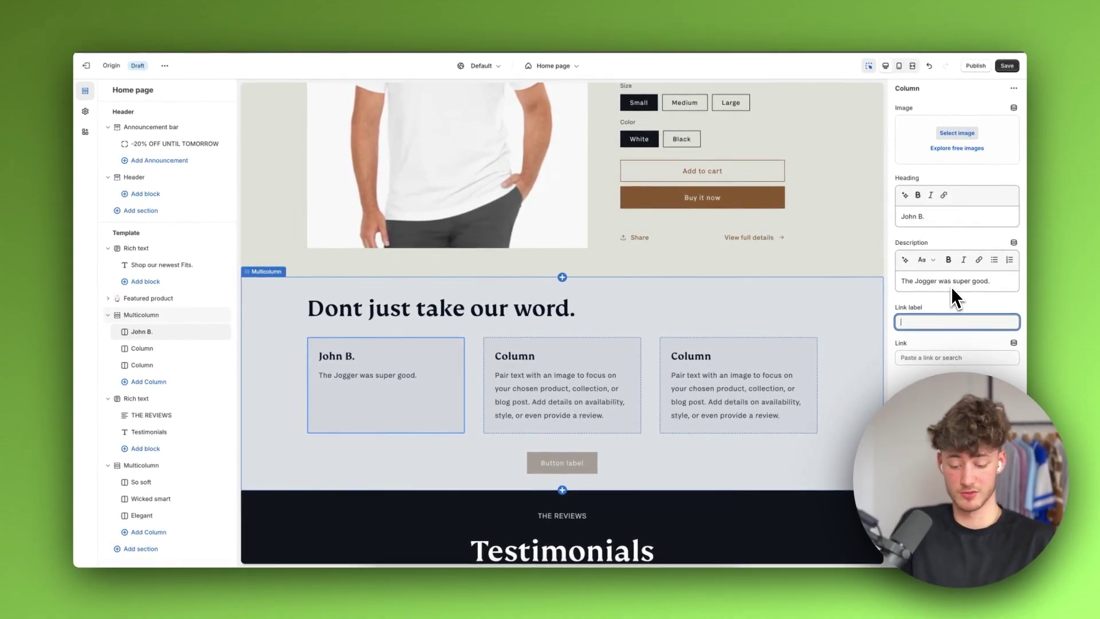
{"action": "type", "text": "Shop our newest Jo"}
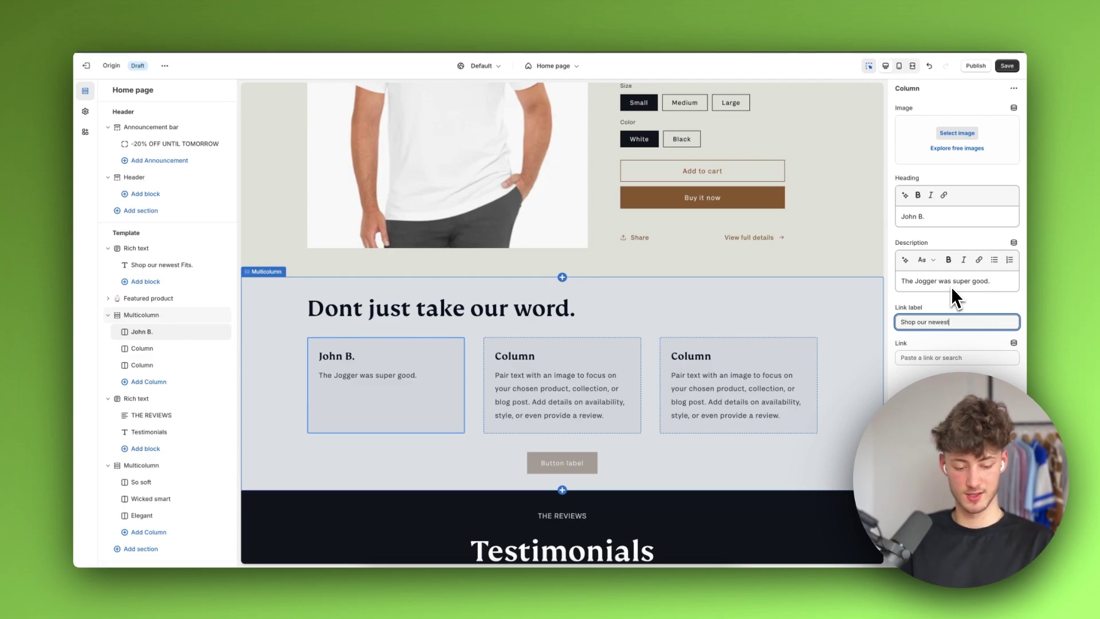
{"action": "type", "text": "ggers"}
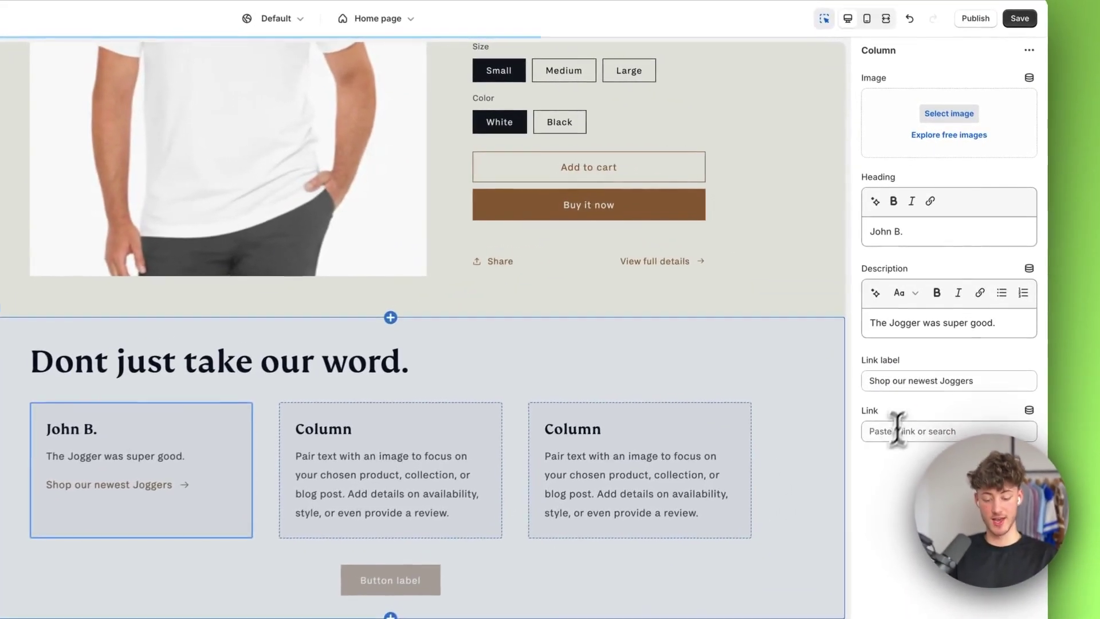
{"action": "left_click", "coordinate": [897, 430]}
{"action": "left_click", "coordinate": [900, 325]}
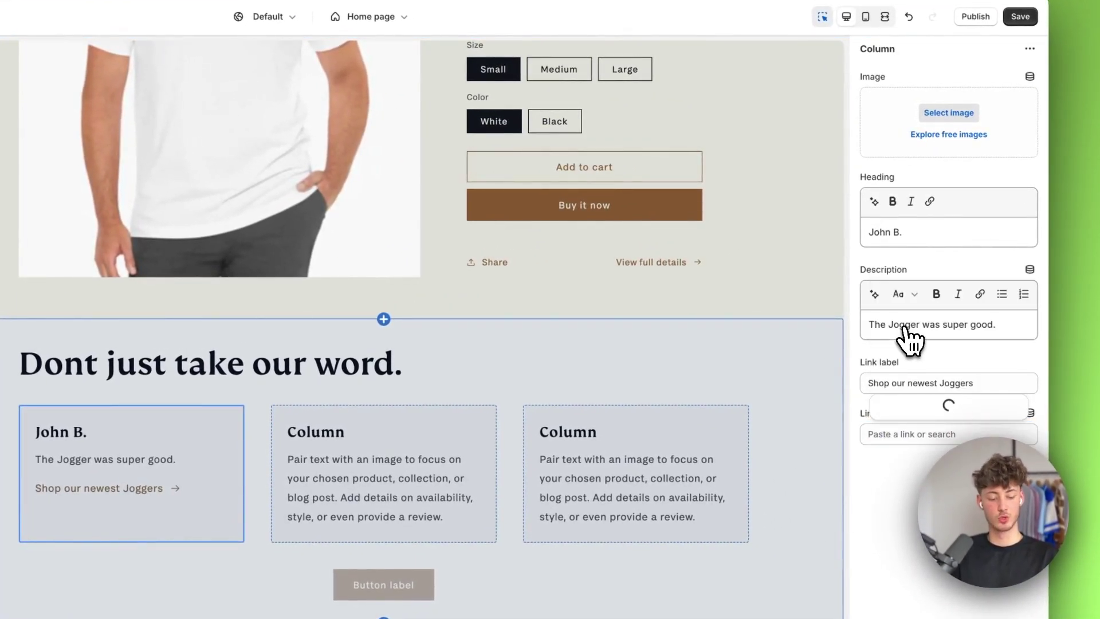
{"action": "left_click", "coordinate": [910, 380]}
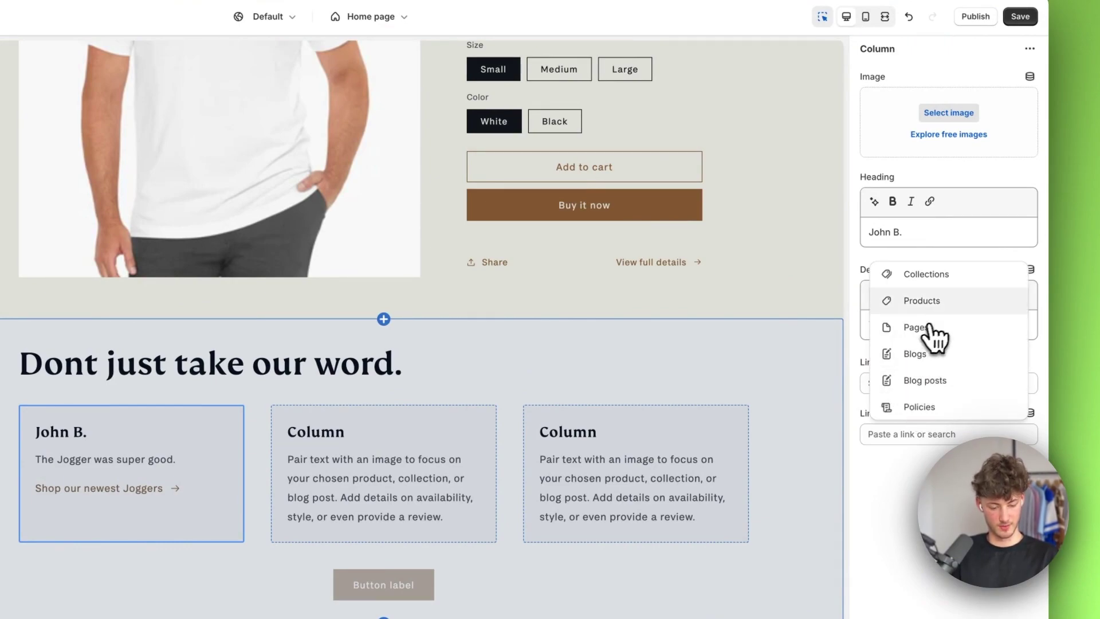
{"action": "left_click", "coordinate": [927, 302]}
{"action": "left_click", "coordinate": [930, 356]}
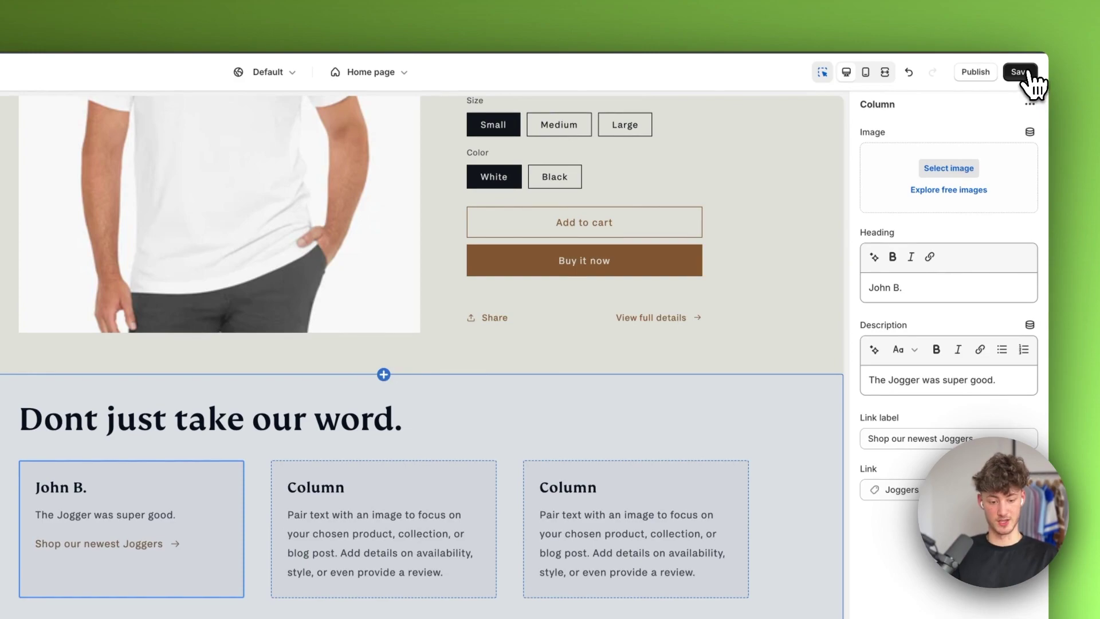
Save the home page and follow the new link to the Joggers product page
{"action": "left_click", "coordinate": [1029, 73]}
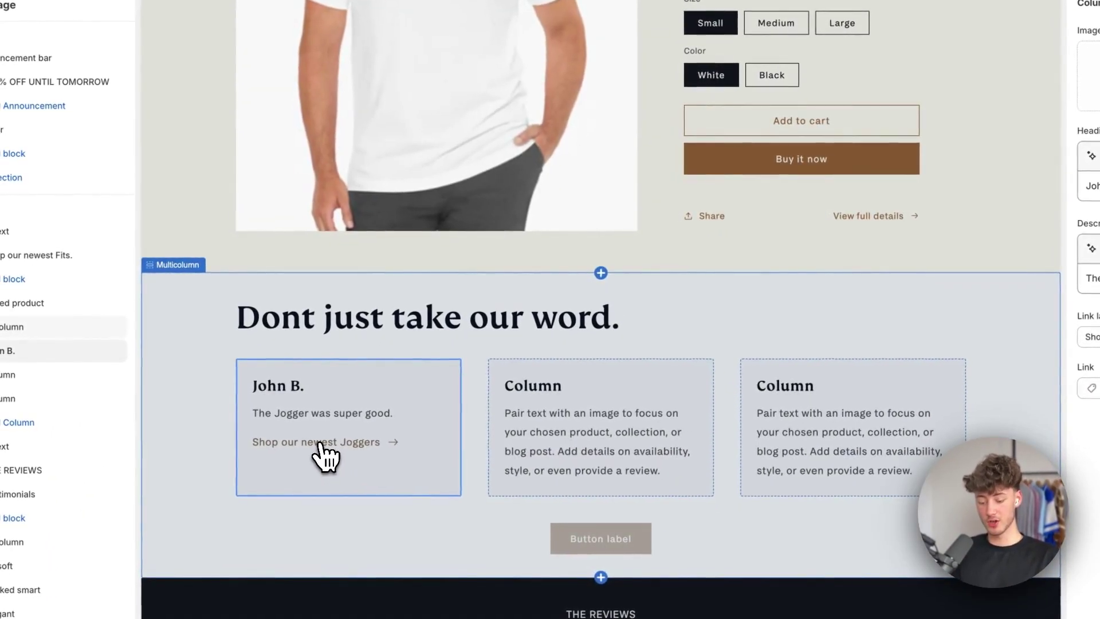
{"action": "left_click", "coordinate": [325, 454]}
{"action": "left_click", "coordinate": [324, 454]}
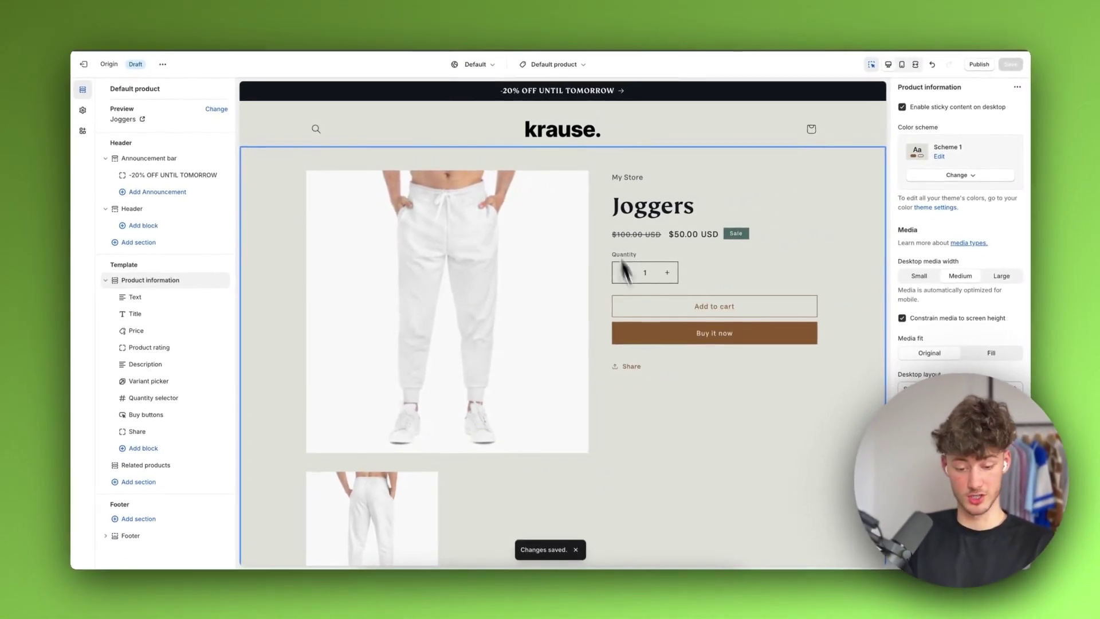
Set the product page's Desktop media position to Right and list sections to add below Related products
{"action": "scroll", "coordinate": [633, 294], "scroll_direction": "down", "scroll_amount": 3}
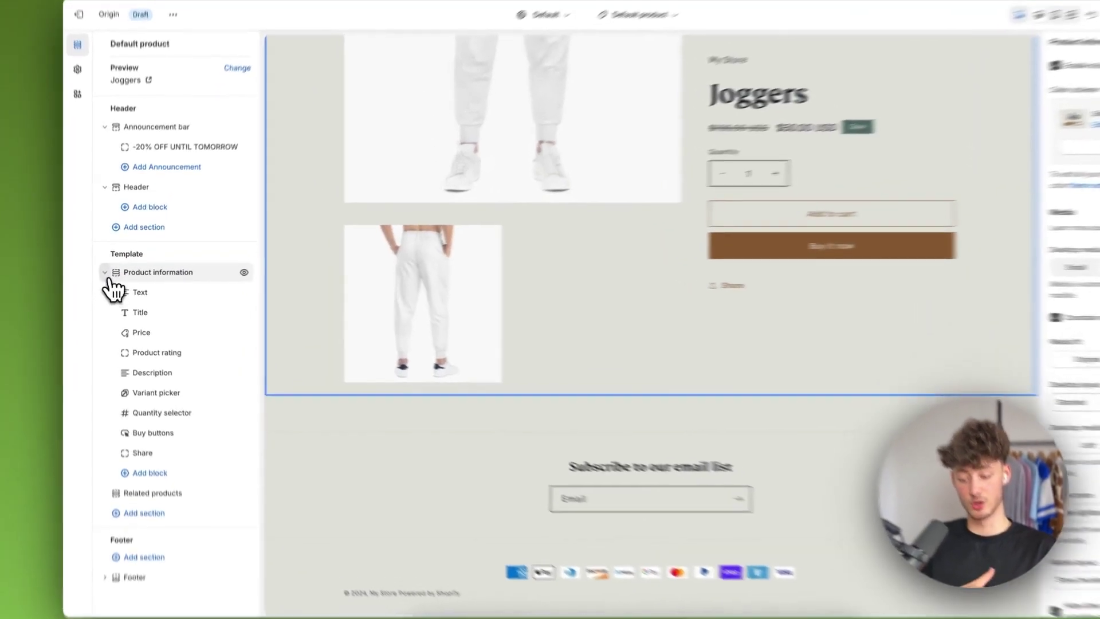
{"action": "left_click", "coordinate": [108, 280]}
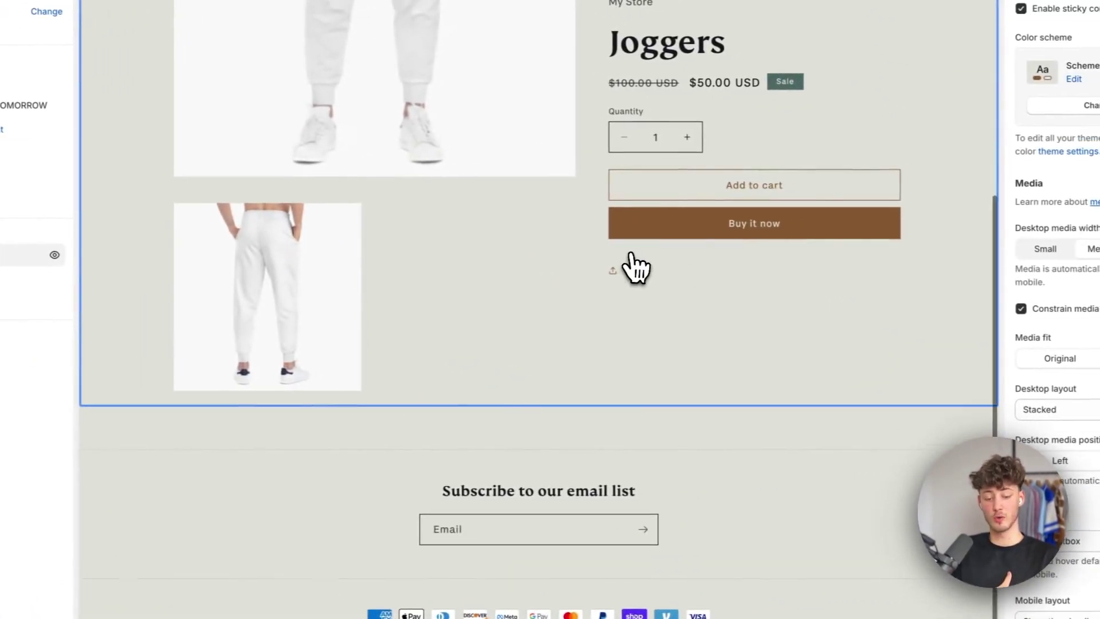
{"action": "scroll", "coordinate": [635, 267], "scroll_direction": "up", "scroll_amount": 3}
{"action": "scroll", "coordinate": [977, 297], "scroll_direction": "down", "scroll_amount": 5}
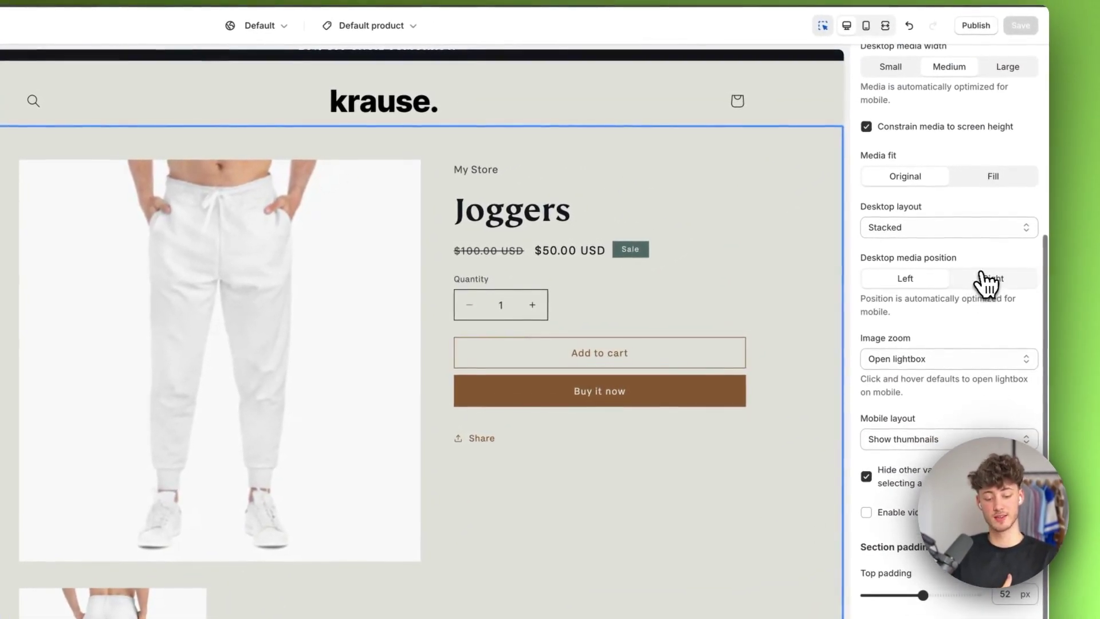
{"action": "left_click", "coordinate": [988, 279]}
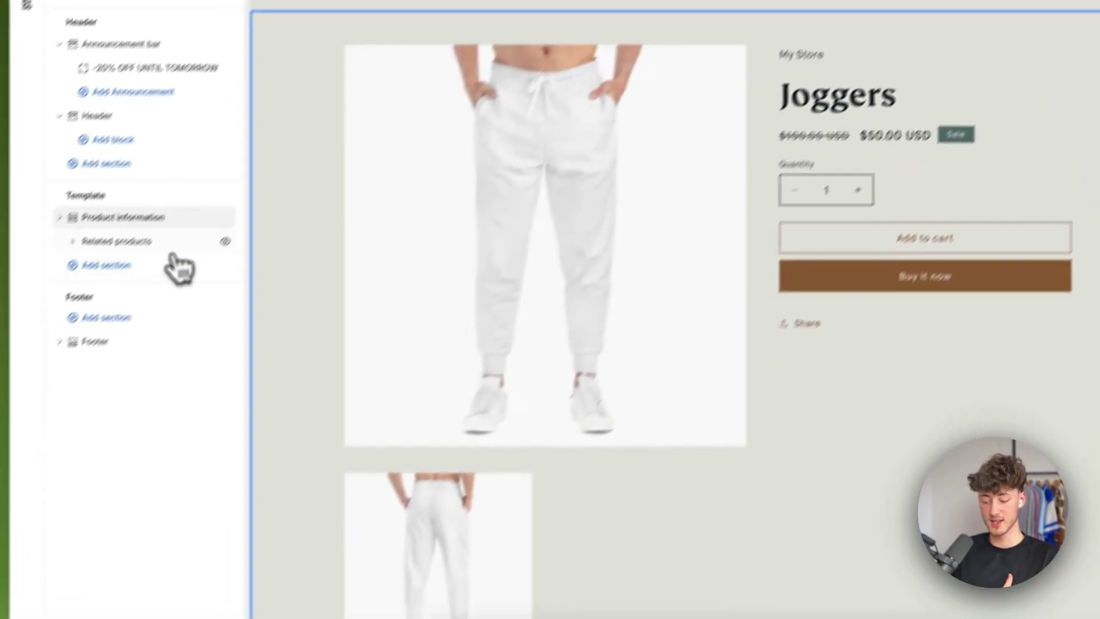
{"action": "left_click", "coordinate": [179, 264]}
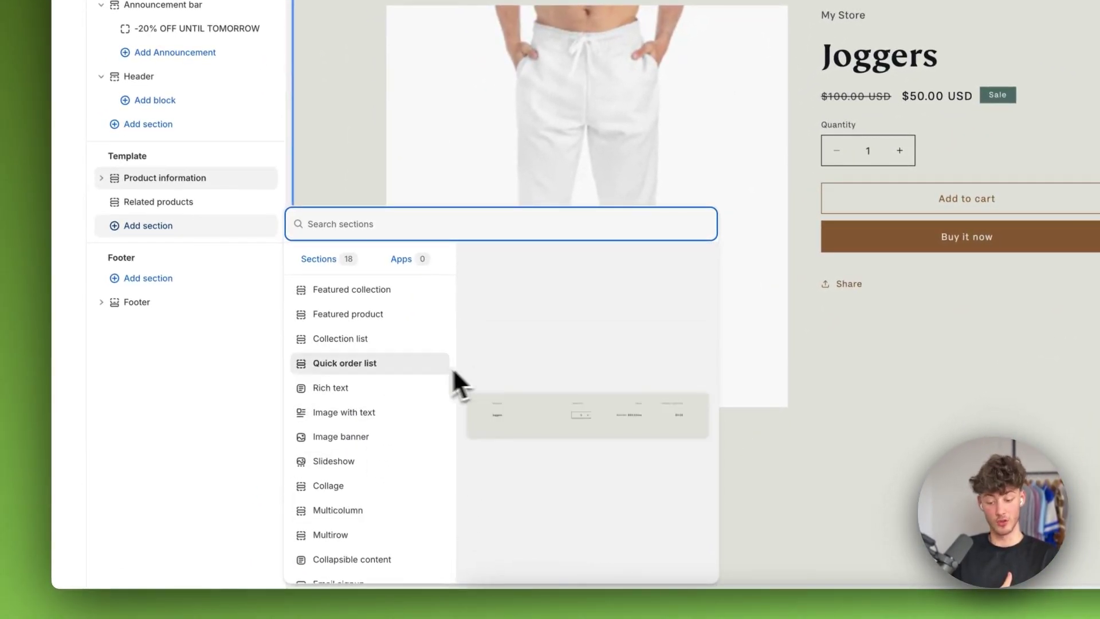